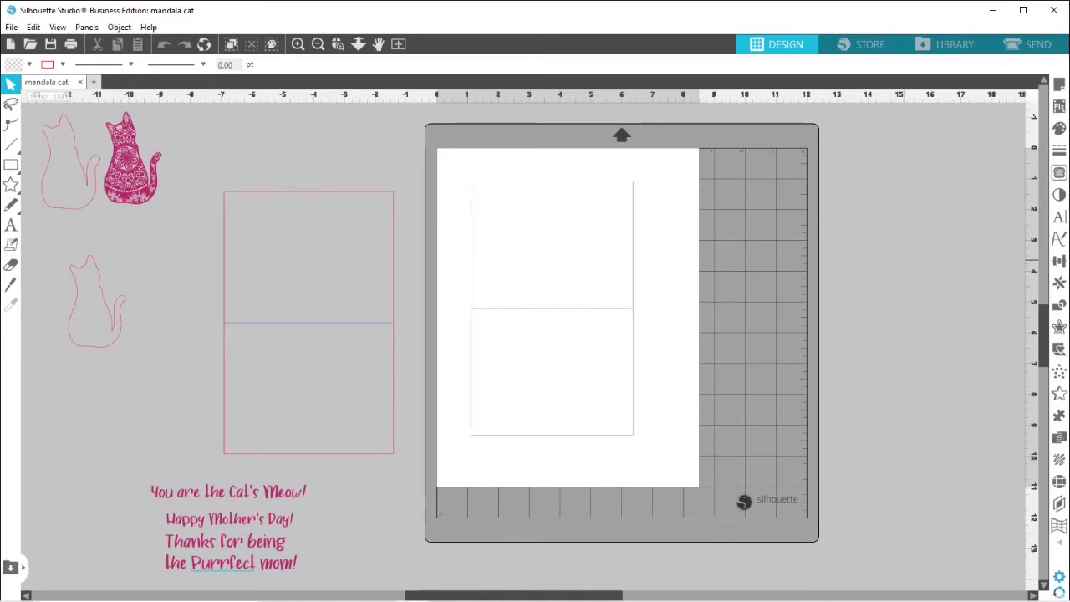
# Step: Check the sizes of the outer card base, the card insert and the insert's upper-half rectangle
pyautogui.click(306, 197)
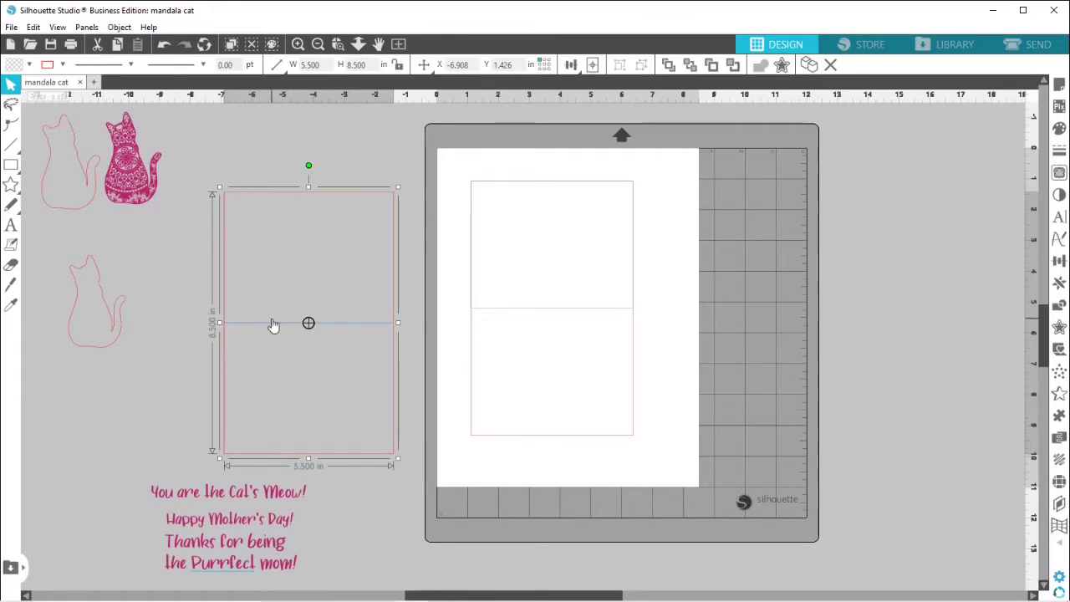
pyautogui.click(491, 435)
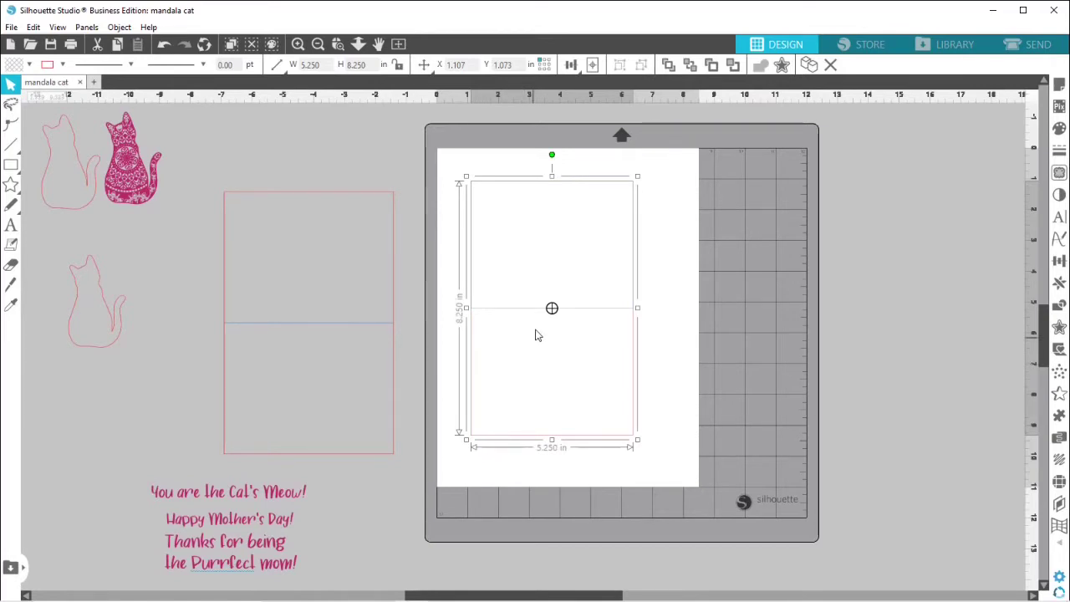
pyautogui.moveTo(513, 313); pyautogui.dragTo(514, 313)
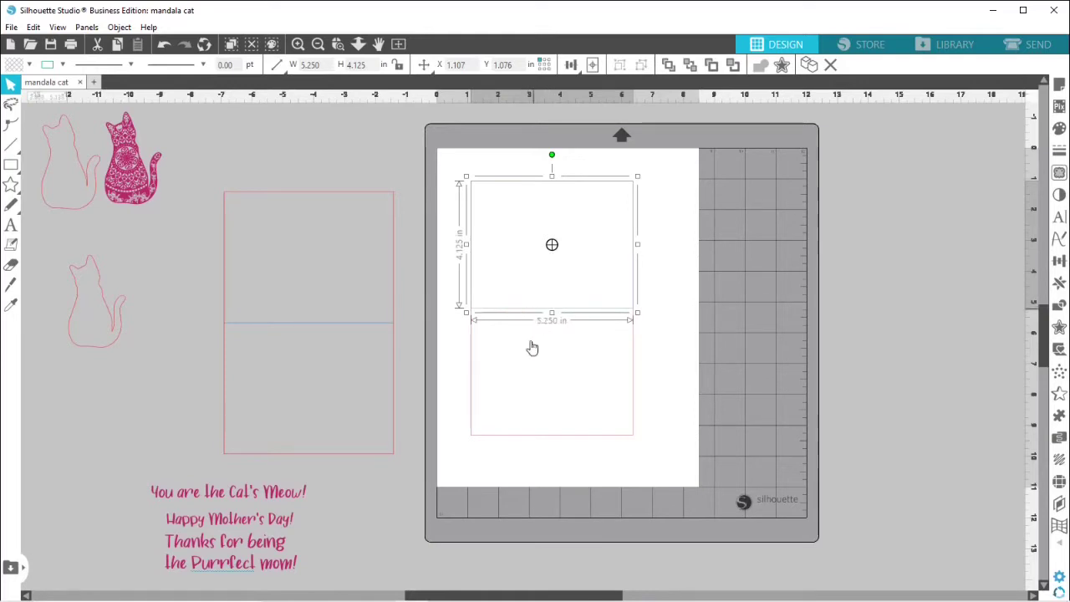
# Step: Move the mandala cat clear of the plain cat outline, then place that outline in the upper half of the insert on the page
pyautogui.click(130, 186)
pyautogui.moveTo(130, 186); pyautogui.dragTo(168, 225)
pyautogui.press('Escape')
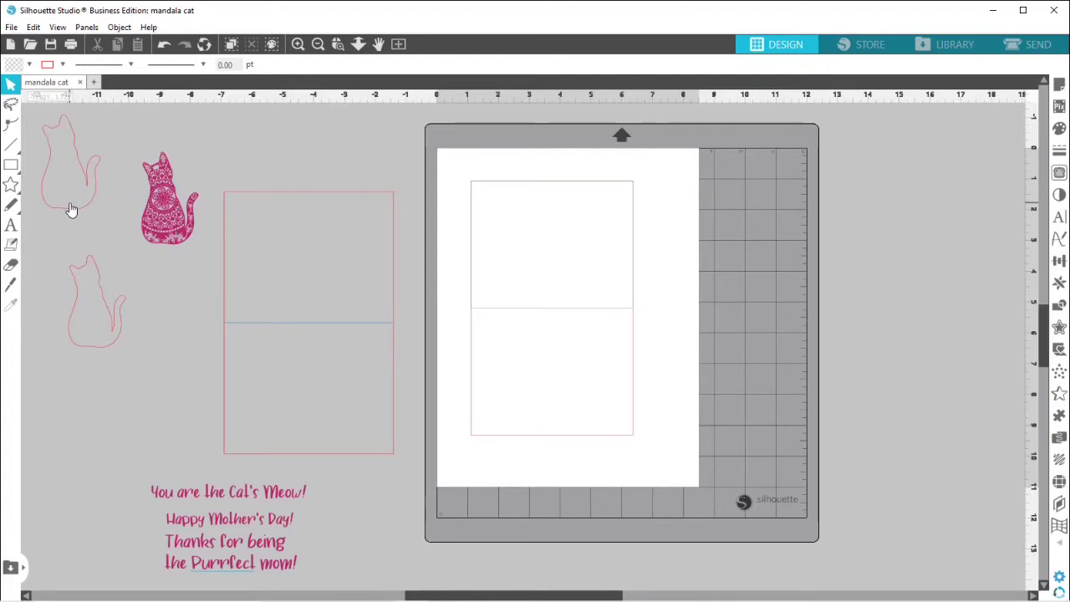
pyautogui.moveTo(71, 209); pyautogui.dragTo(557, 289)
pyautogui.click(557, 289)
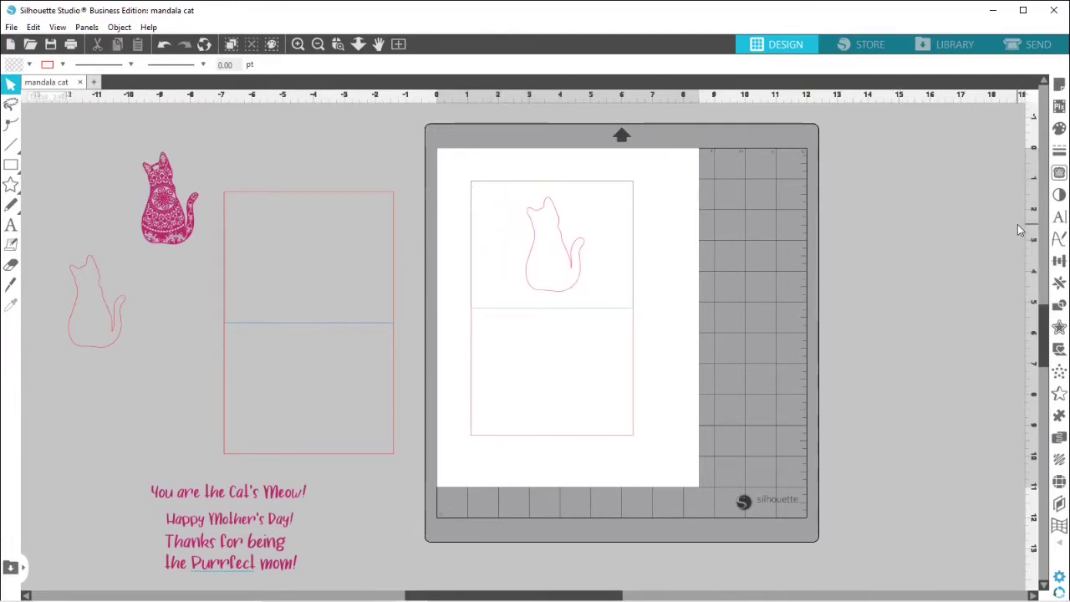
# Step: Convert the cat outline on the card insert into a pop-up shape
pyautogui.click(1059, 349)
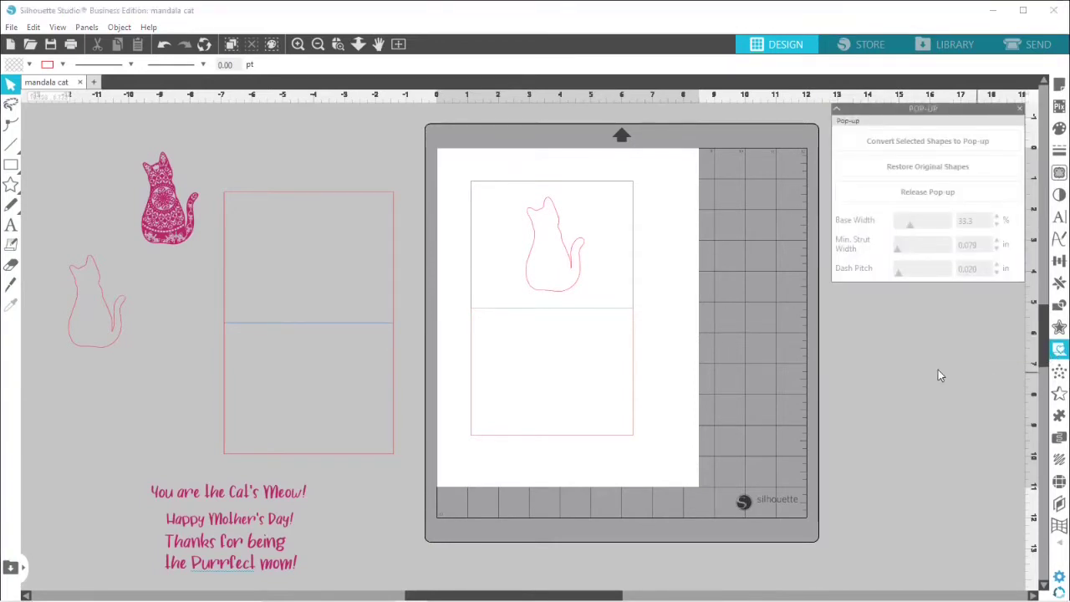
pyautogui.click(575, 267)
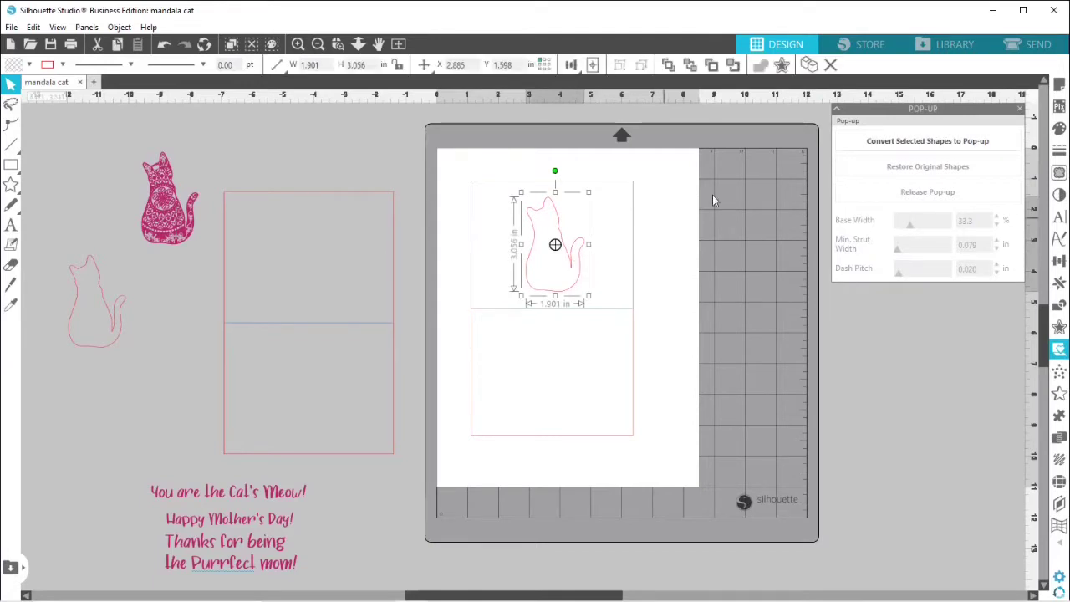
pyautogui.click(893, 143)
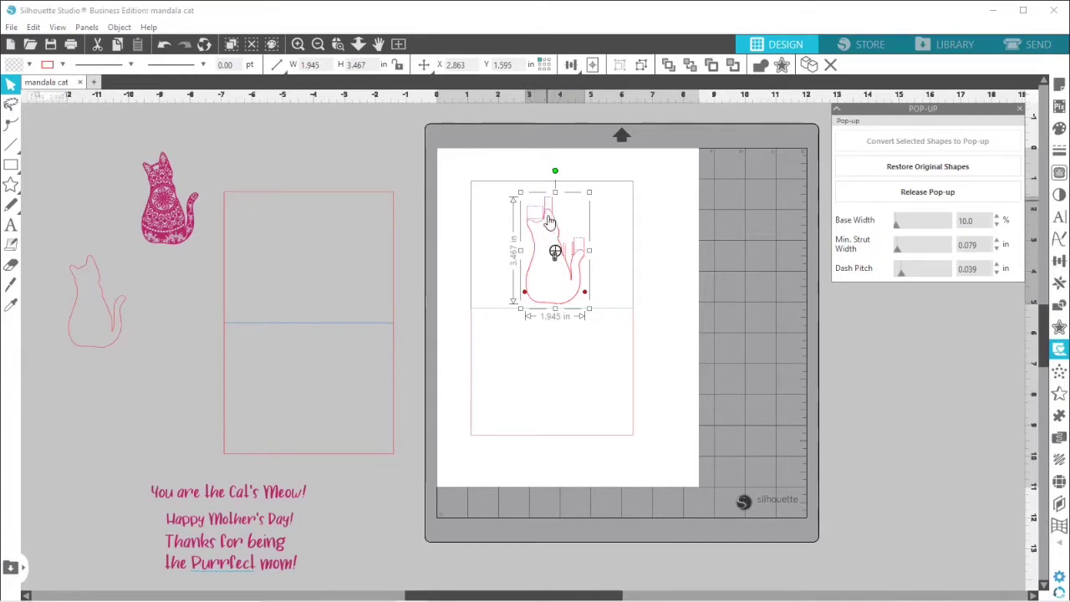
# Step: Set the pop-up cat's base width to 54% and its minimum strut width to 0.308 in
pyautogui.click(337, 43)
pyautogui.click(557, 249)
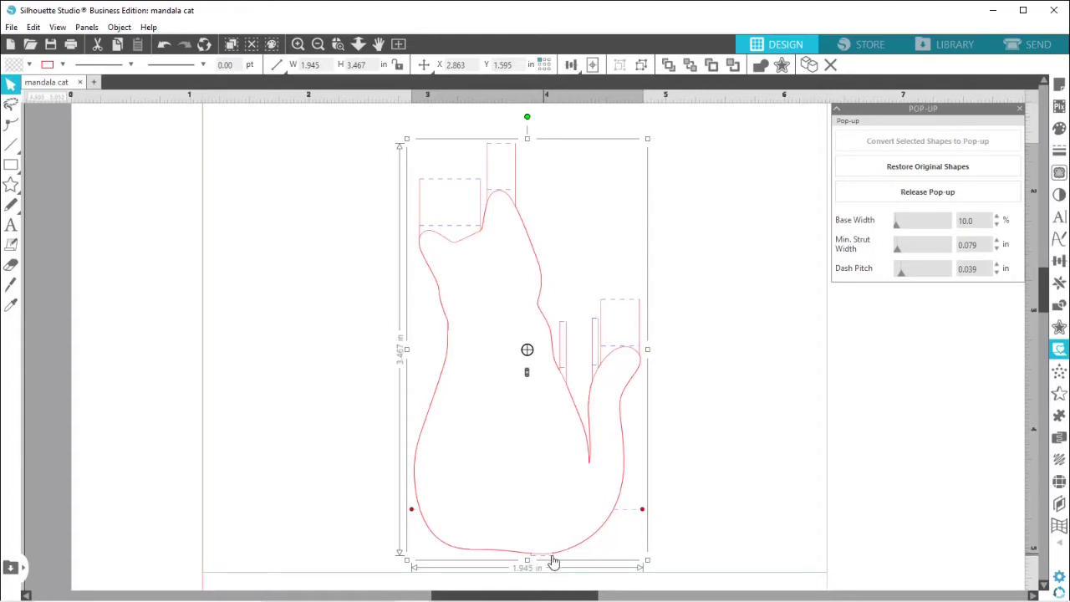
pyautogui.click(896, 227)
pyautogui.click(913, 228)
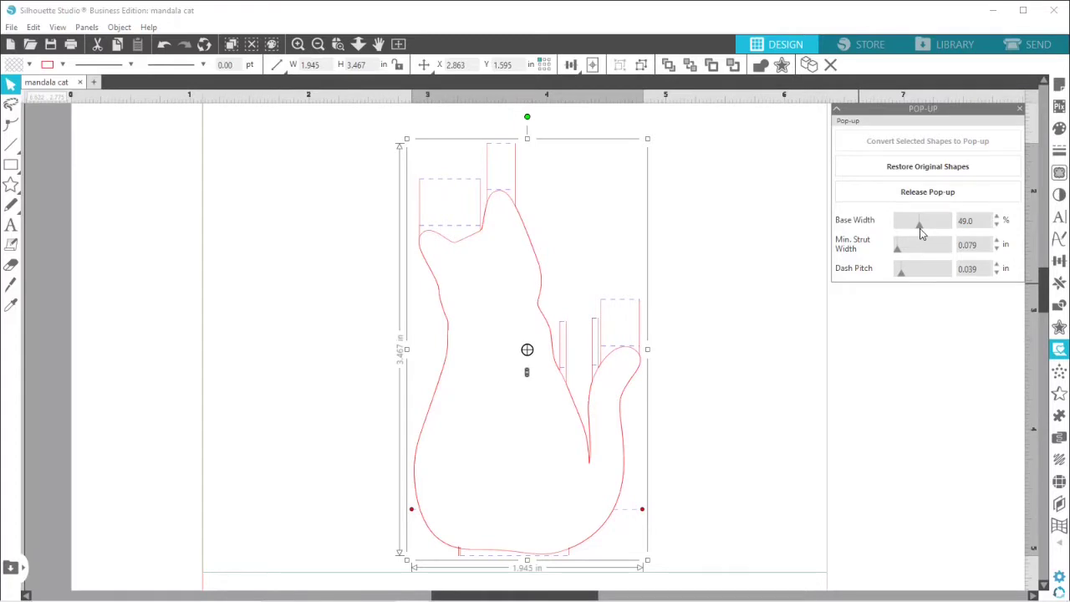
pyautogui.moveTo(923, 229); pyautogui.dragTo(924, 228)
pyautogui.moveTo(898, 255); pyautogui.dragTo(903, 254)
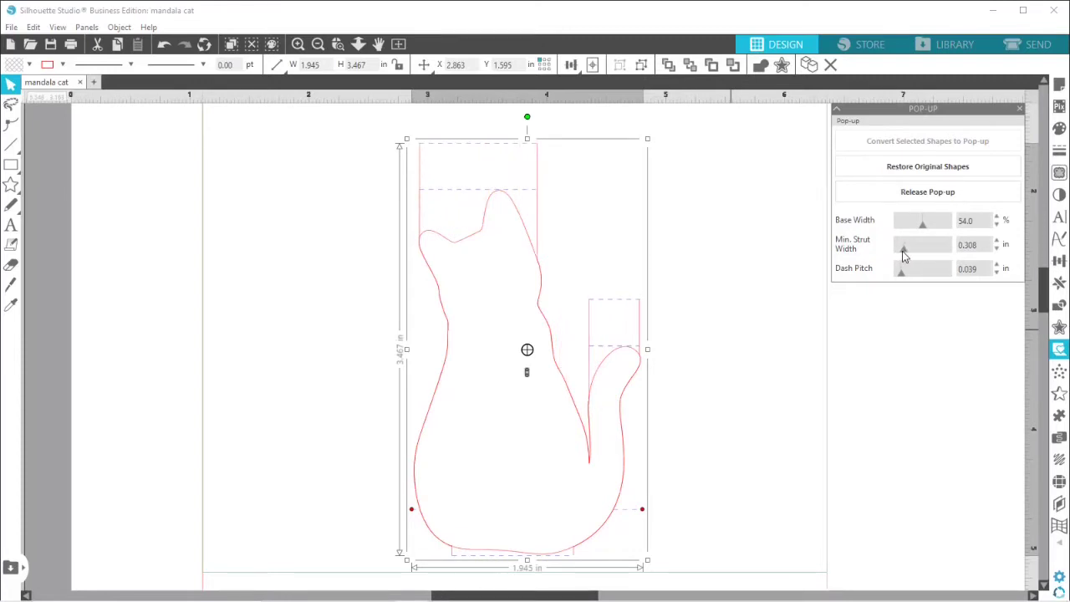
pyautogui.click(901, 250)
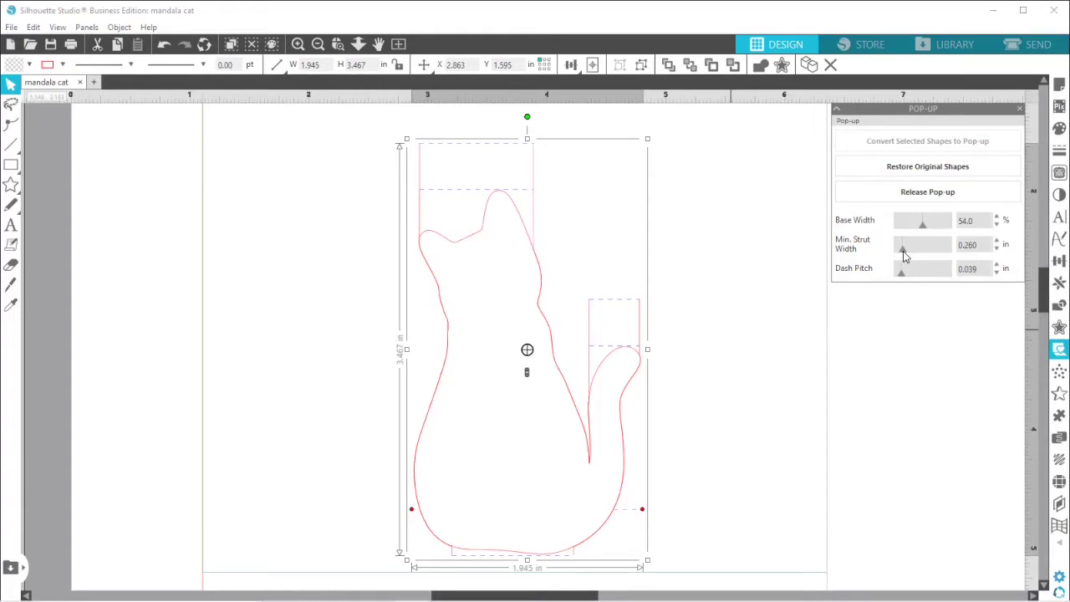
pyautogui.moveTo(903, 256); pyautogui.dragTo(904, 256)
pyautogui.moveTo(904, 256); pyautogui.dragTo(905, 255)
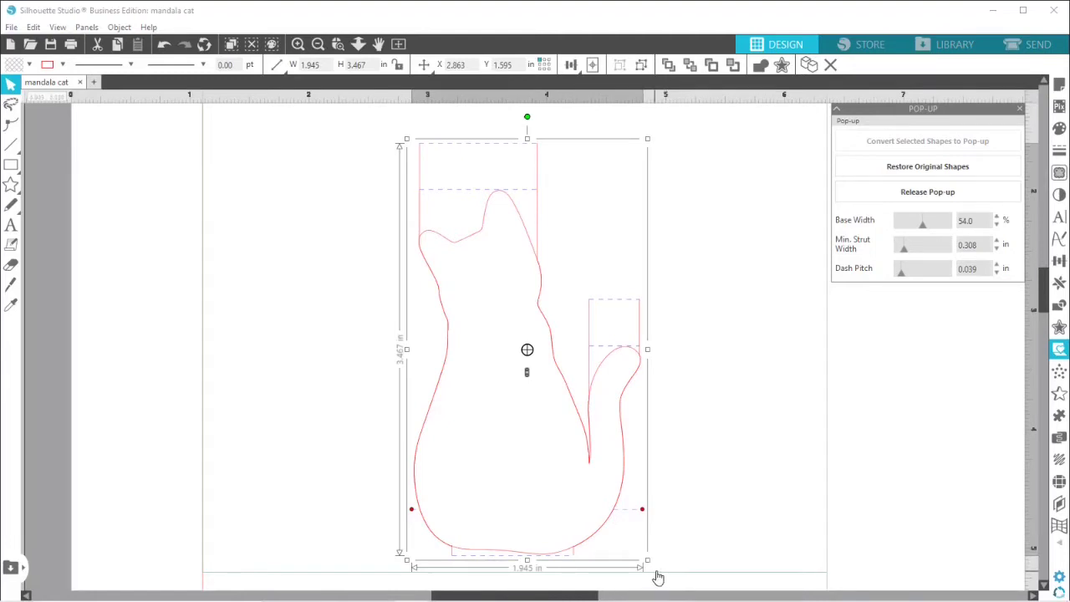
# Step: Move the pop-up cat down onto the insert's fold line and extend its fold line to both side edges of the insert
pyautogui.click(524, 409)
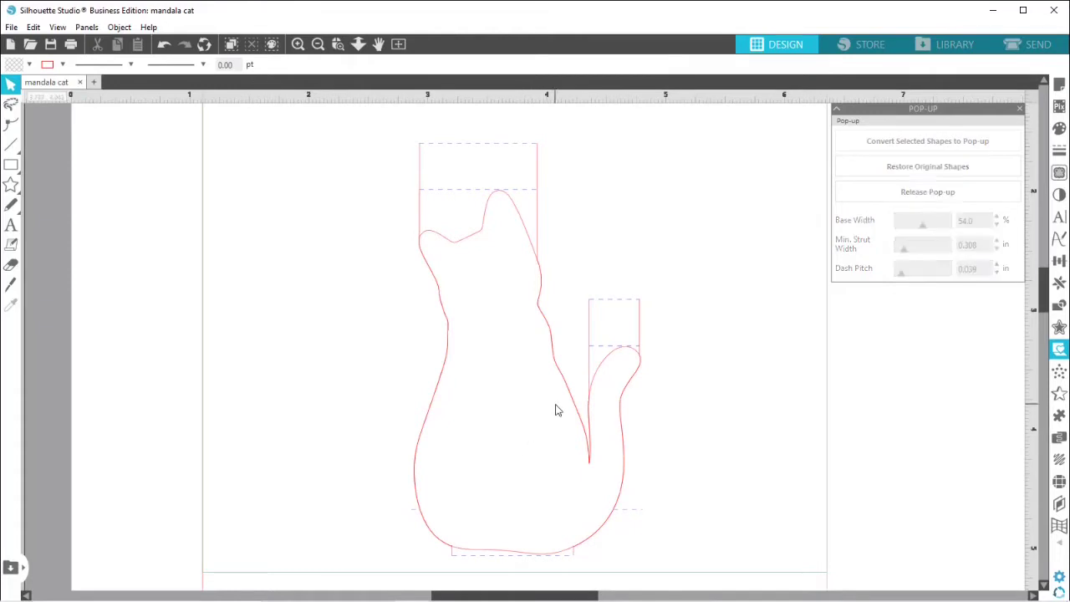
pyautogui.click(571, 401)
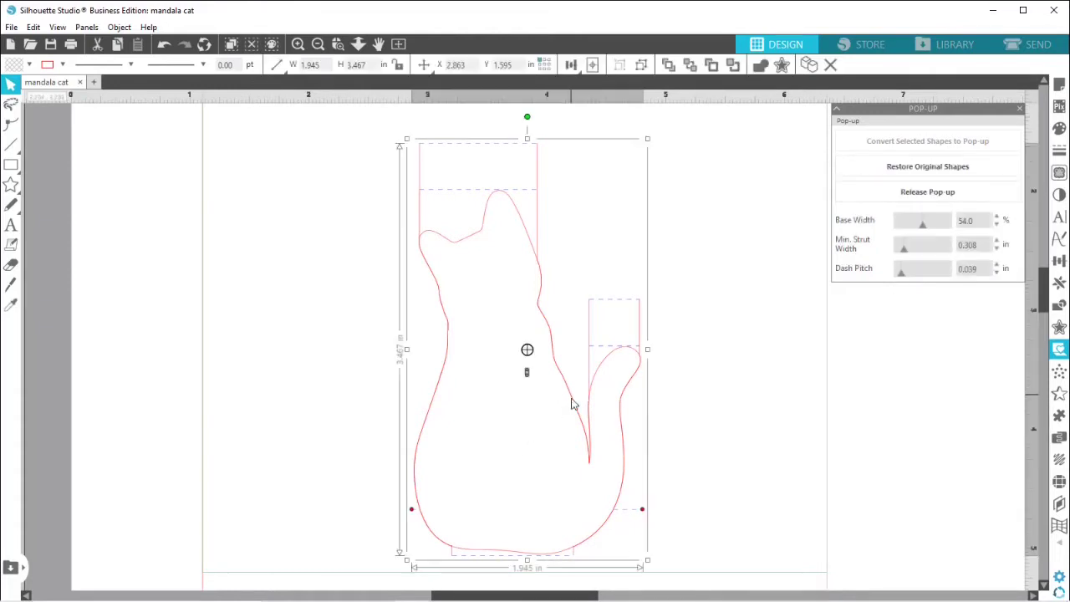
pyautogui.moveTo(572, 401); pyautogui.dragTo(567, 465)
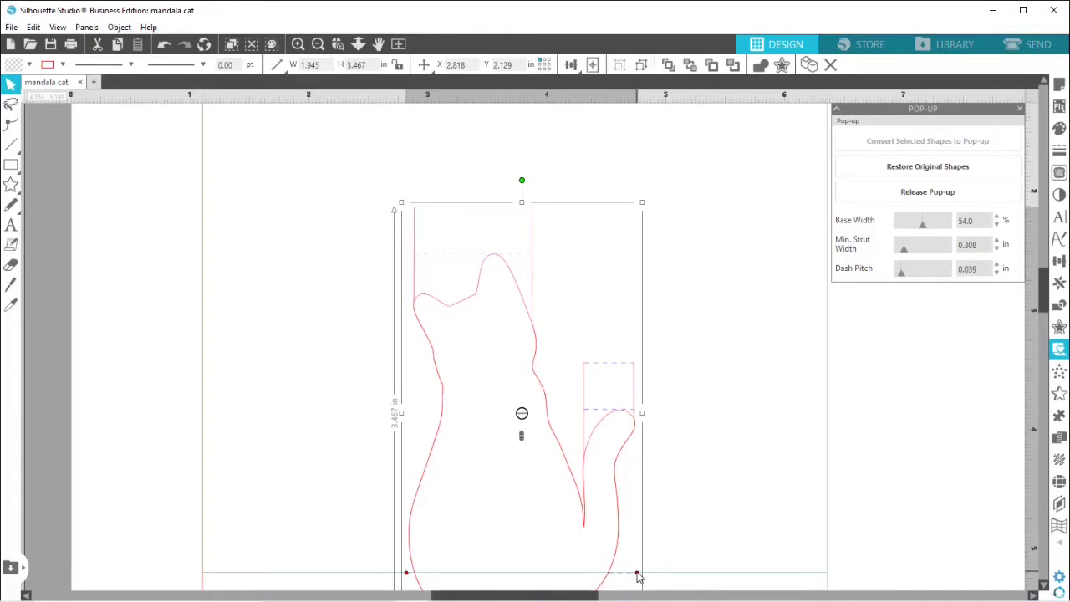
pyautogui.moveTo(637, 575); pyautogui.dragTo(825, 576)
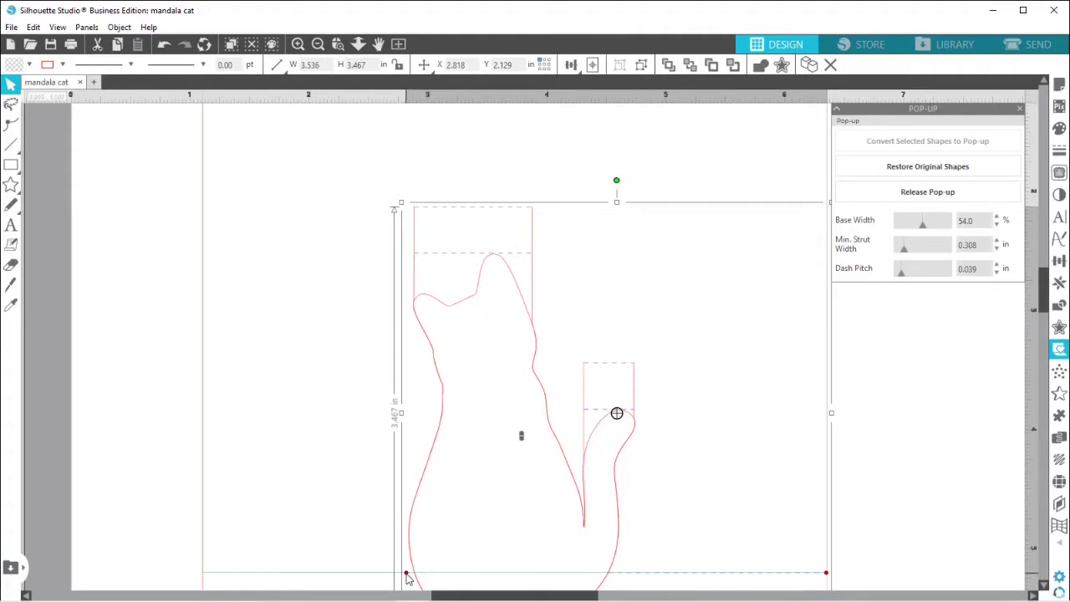
pyautogui.moveTo(406, 578); pyautogui.dragTo(203, 577)
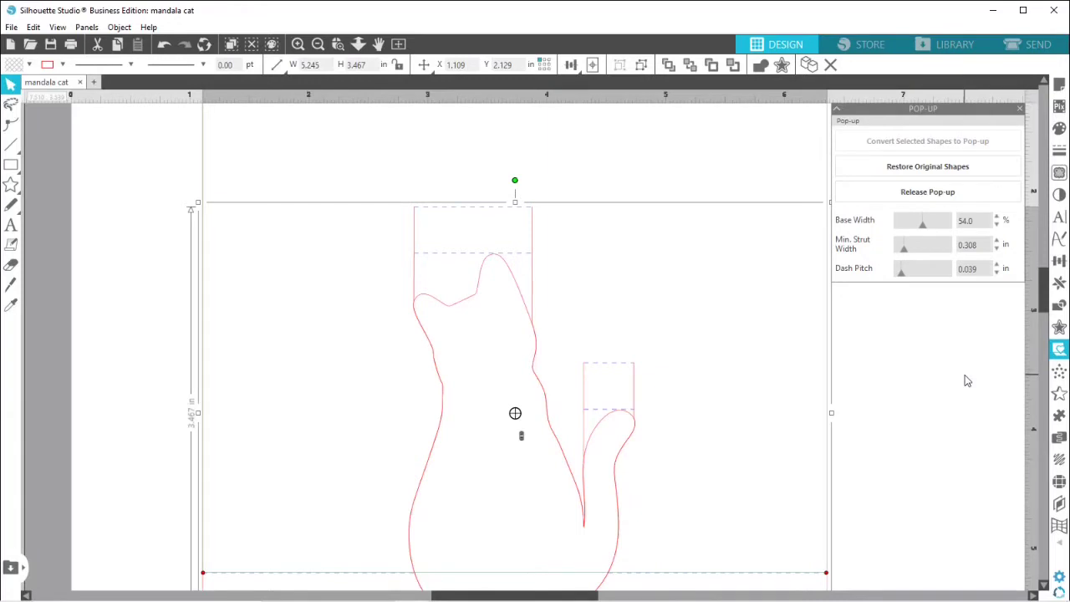
# Step: Close the Pop-up settings and delete the 5.25 × 4.125 in rectangle covering the insert's upper half
pyautogui.click(1043, 587)
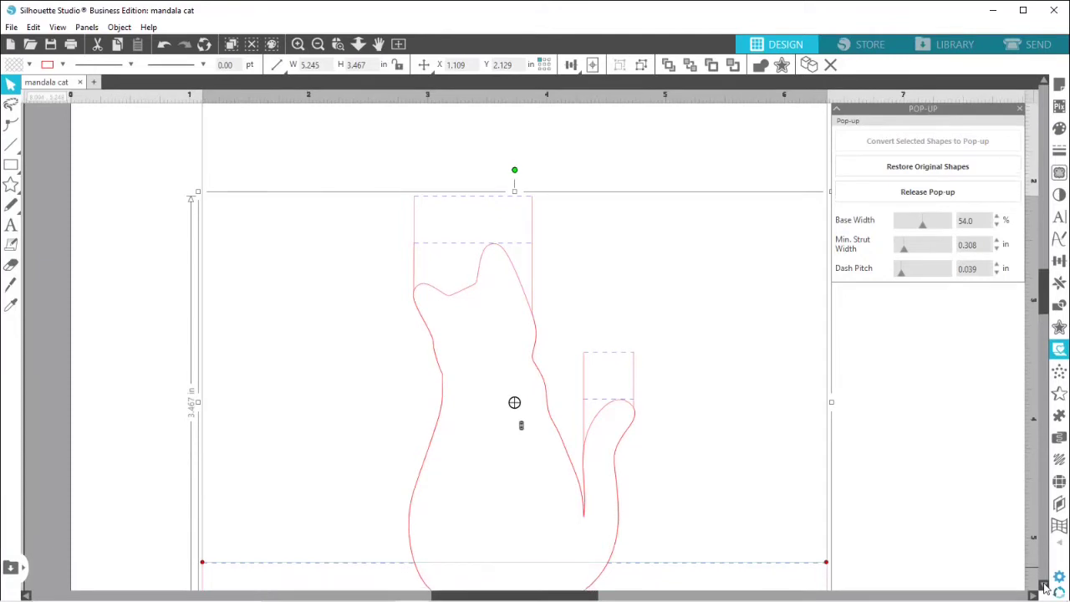
pyautogui.scroll(-3, 1043, 588)
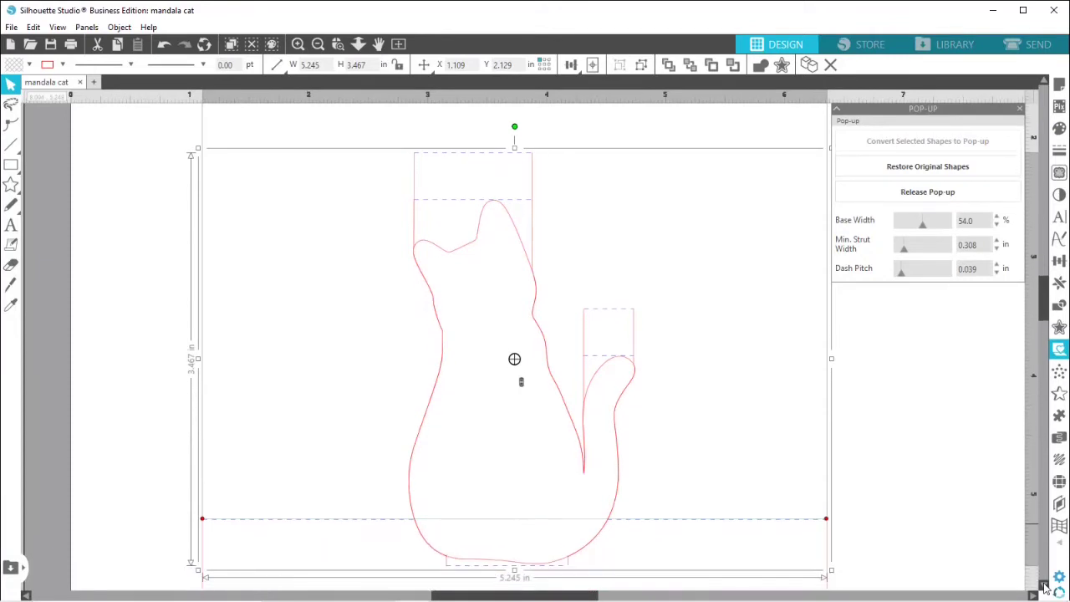
pyautogui.scroll(-3, 1043, 587)
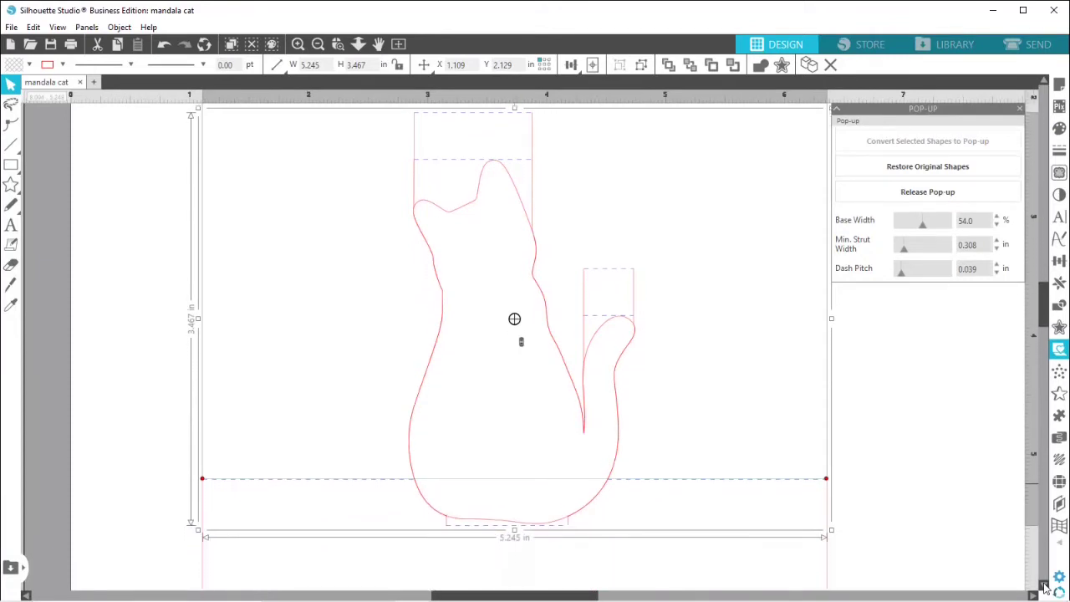
pyautogui.scroll(-1, 1043, 588)
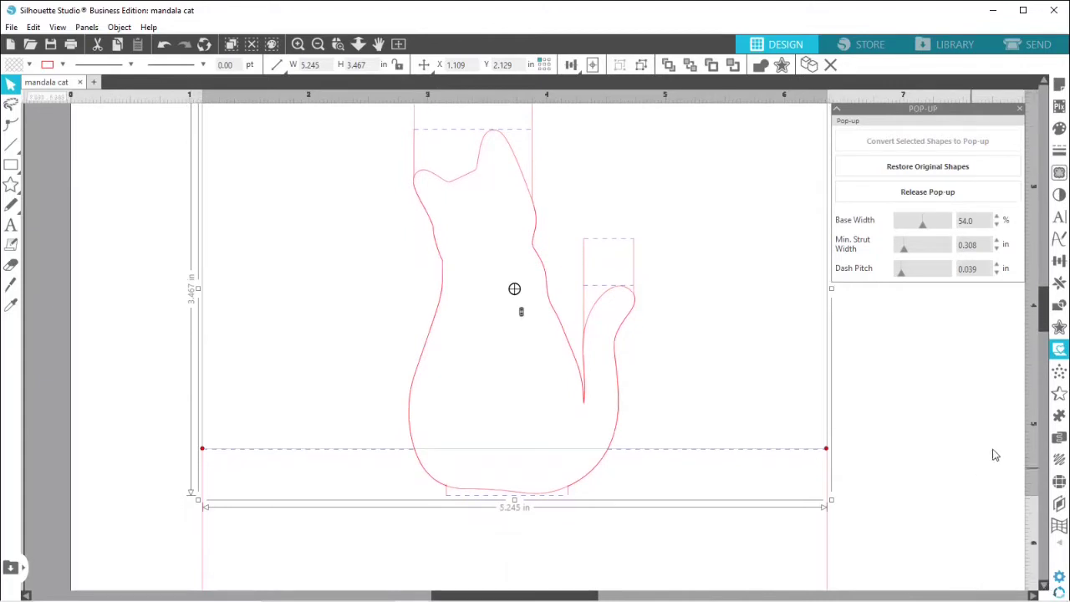
pyautogui.click(1021, 107)
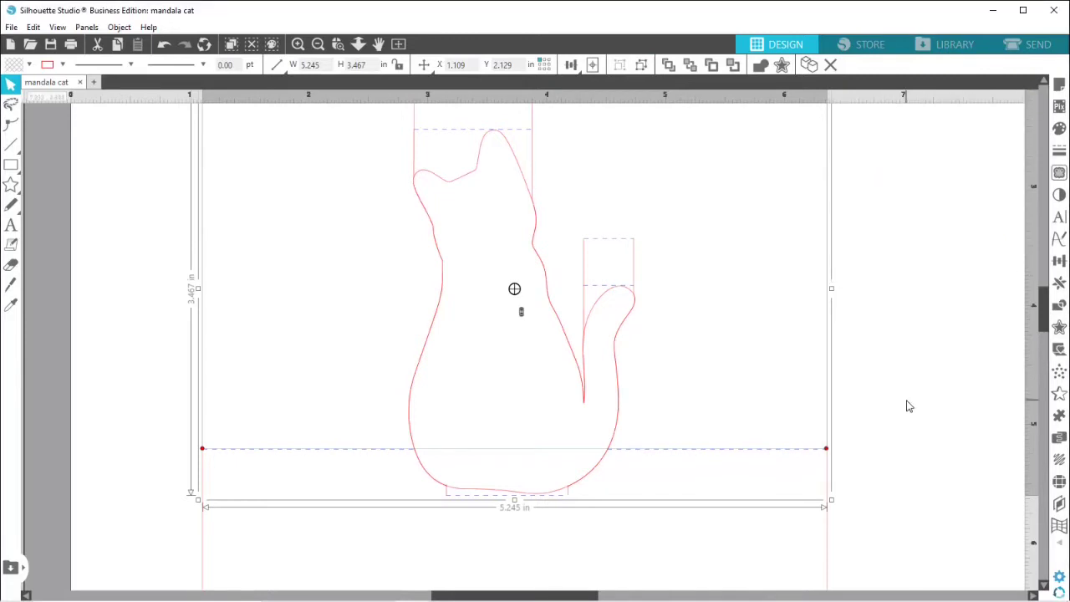
pyautogui.click(204, 385)
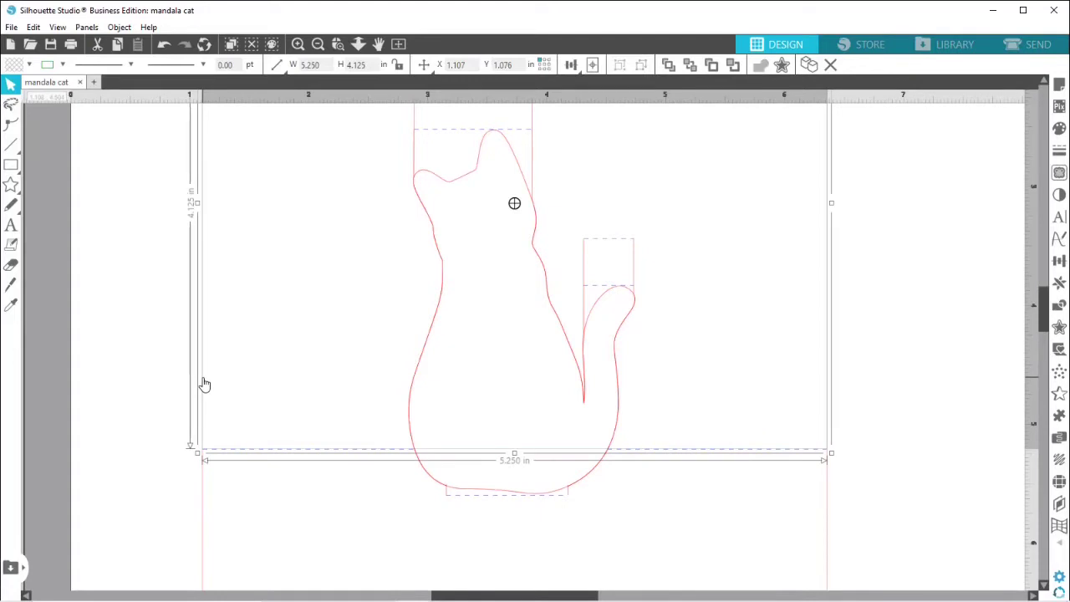
pyautogui.click(202, 383)
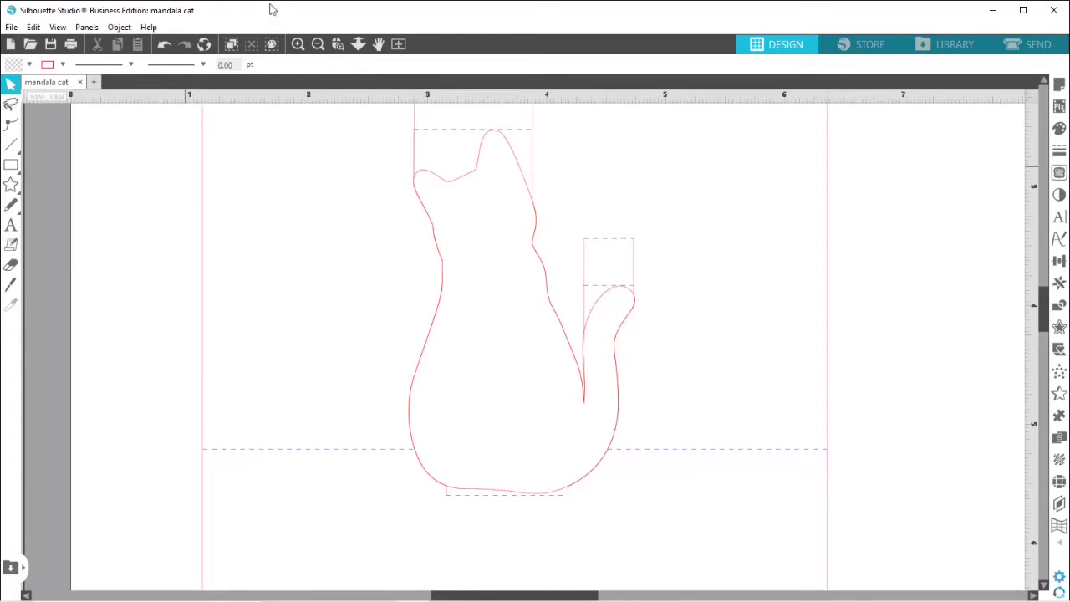
# Step: Place the mandala cat inside the pop-up cat outline on the card insert
pyautogui.click(317, 45)
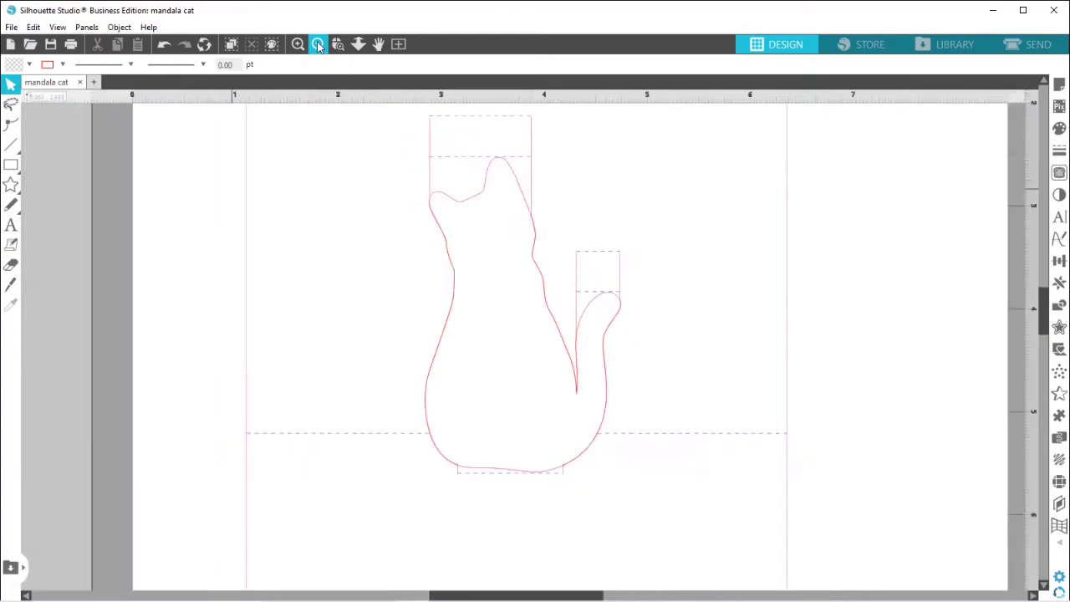
pyautogui.click(318, 45)
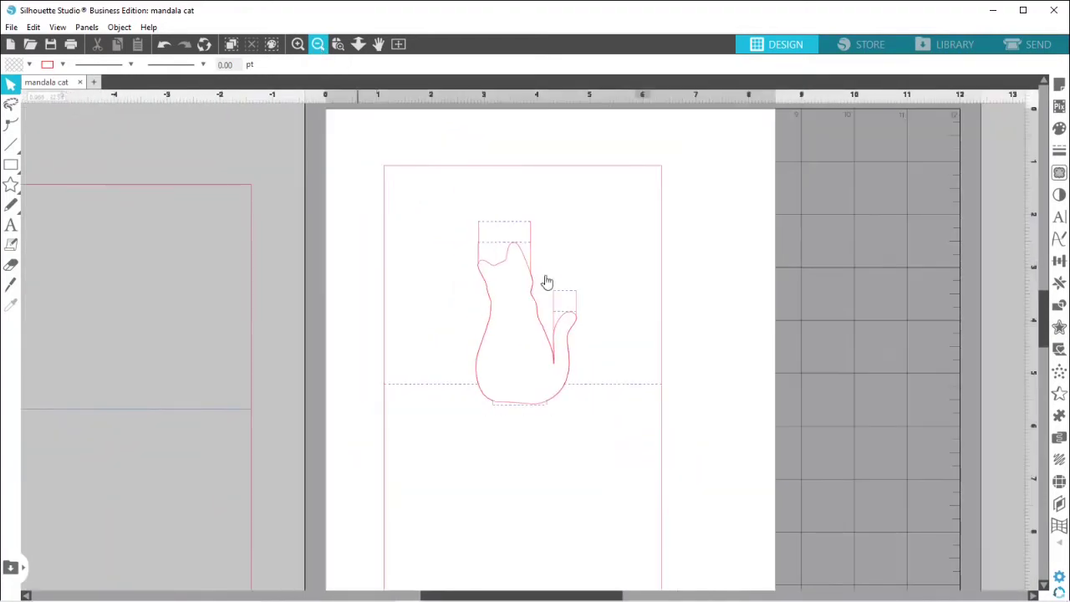
pyautogui.click(319, 45)
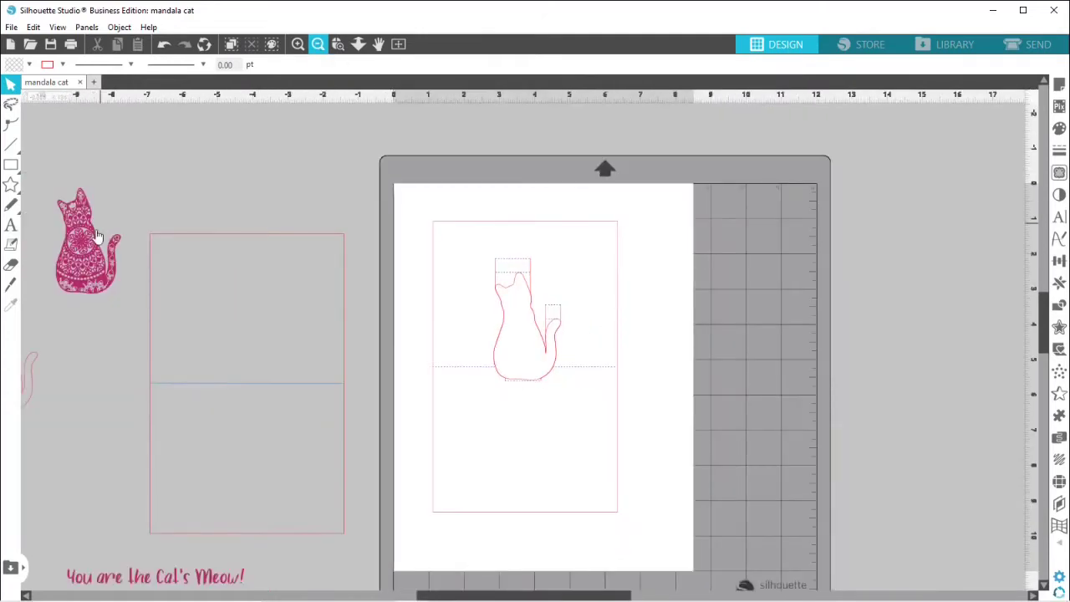
pyautogui.moveTo(94, 244); pyautogui.dragTo(527, 328)
pyautogui.click(429, 169)
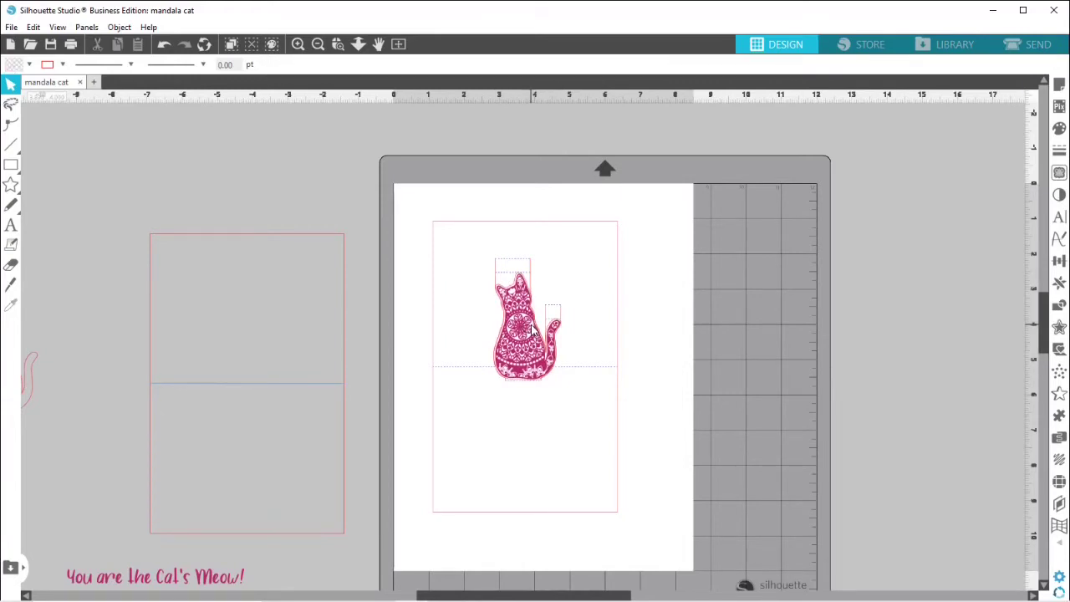
# Step: Fine-tune the mandala cat's position so it sits evenly inside the pop-up cat outline, at about X 2.866, Y 2.557 in
pyautogui.click(339, 45)
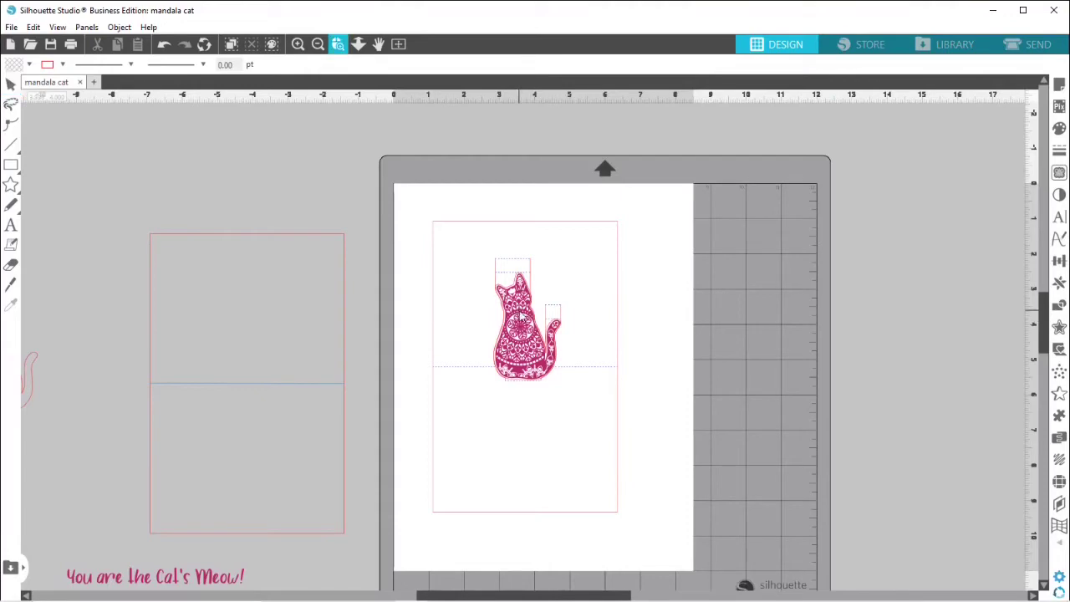
pyautogui.click(518, 311)
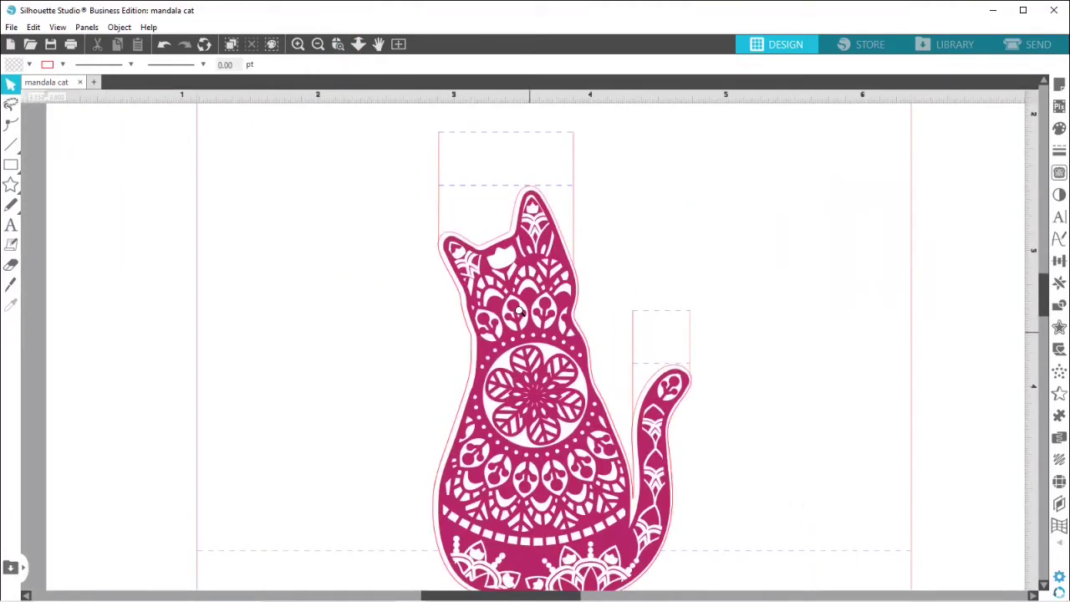
pyautogui.click(531, 376)
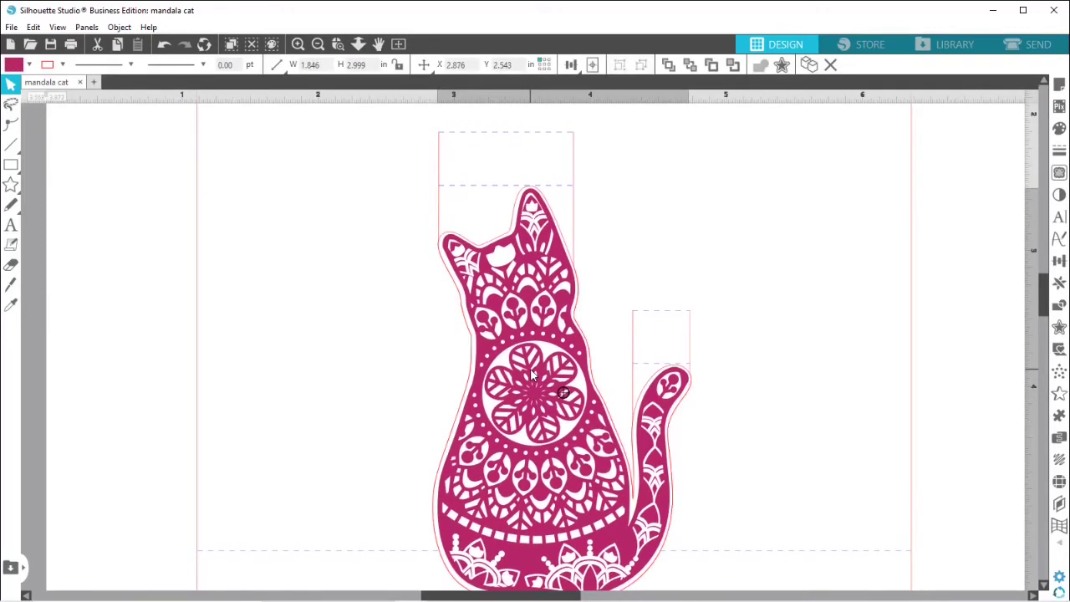
pyautogui.moveTo(532, 376); pyautogui.dragTo(531, 376)
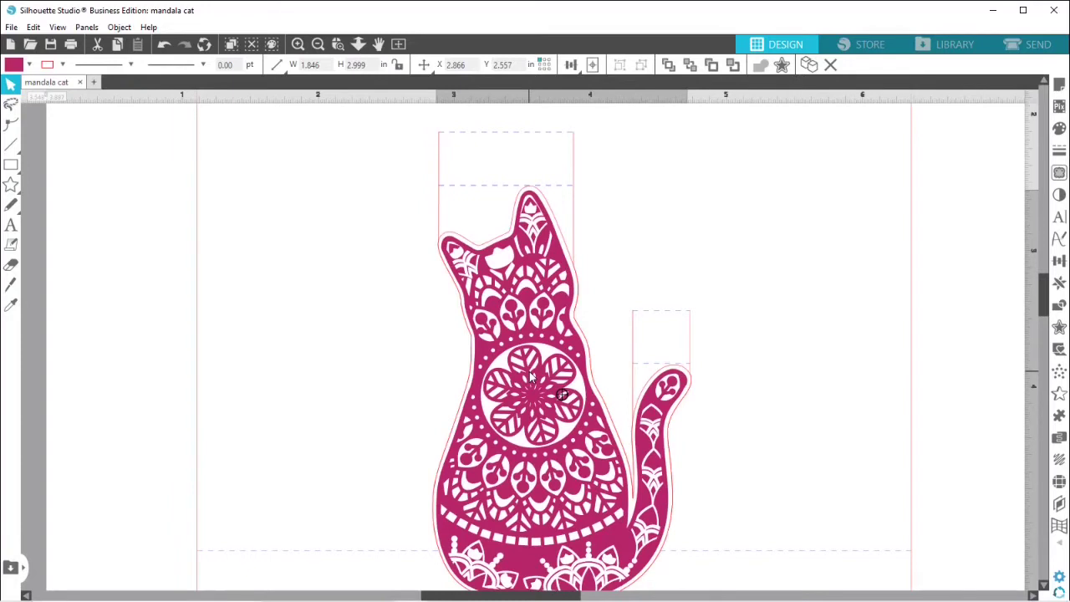
pyautogui.moveTo(531, 376); pyautogui.dragTo(530, 376)
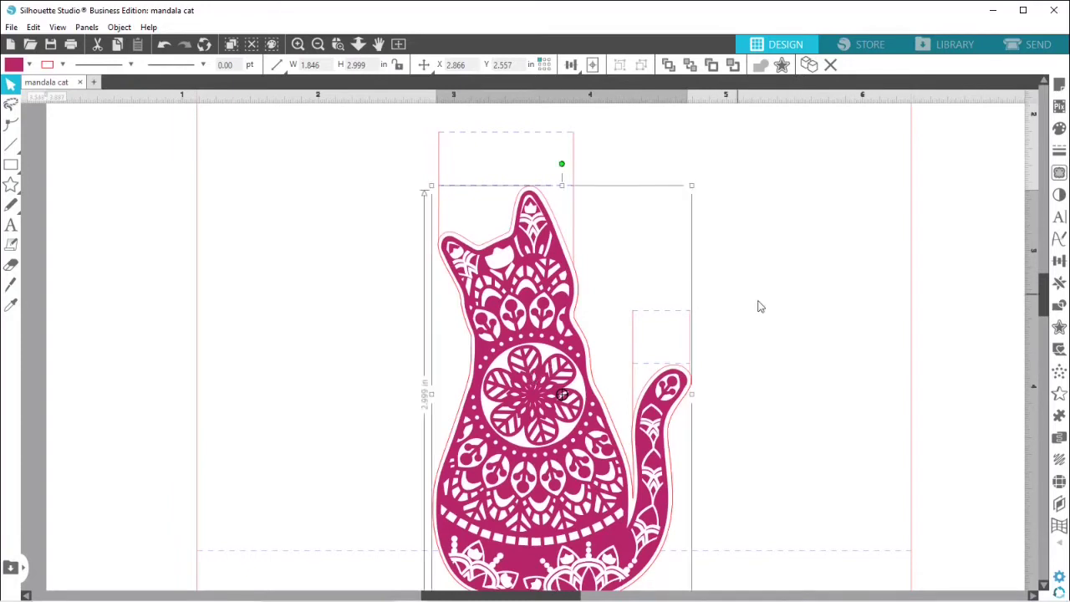
pyautogui.click(318, 46)
pyautogui.click(319, 45)
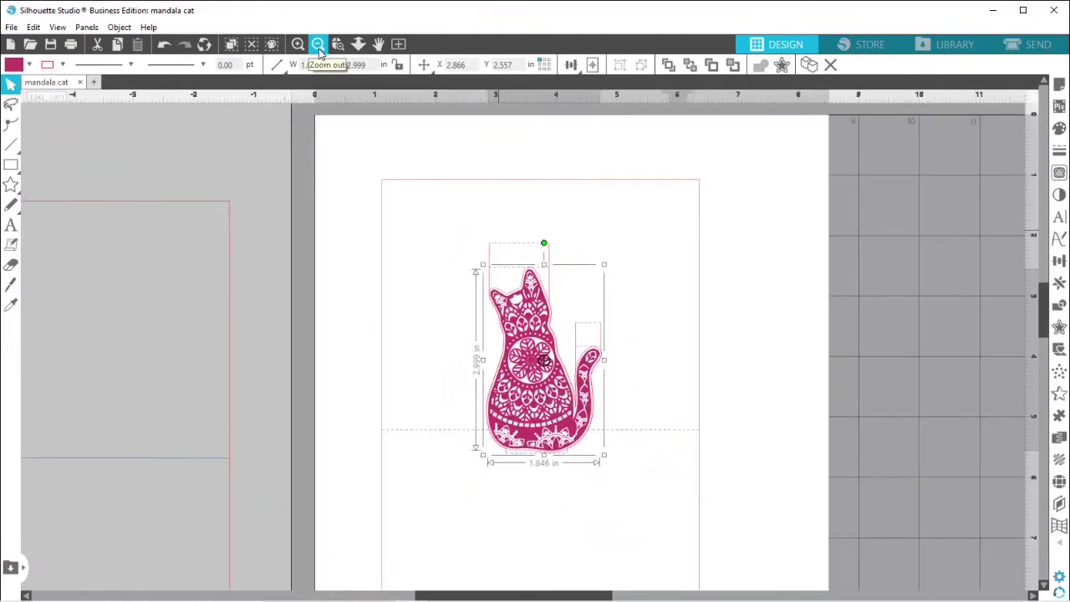
# Step: Place "Thanks for being the Purrfect mom!" and "Happy Mother's Day!" below the fold line on the pop-up insert
pyautogui.click(318, 45)
pyautogui.click(318, 45)
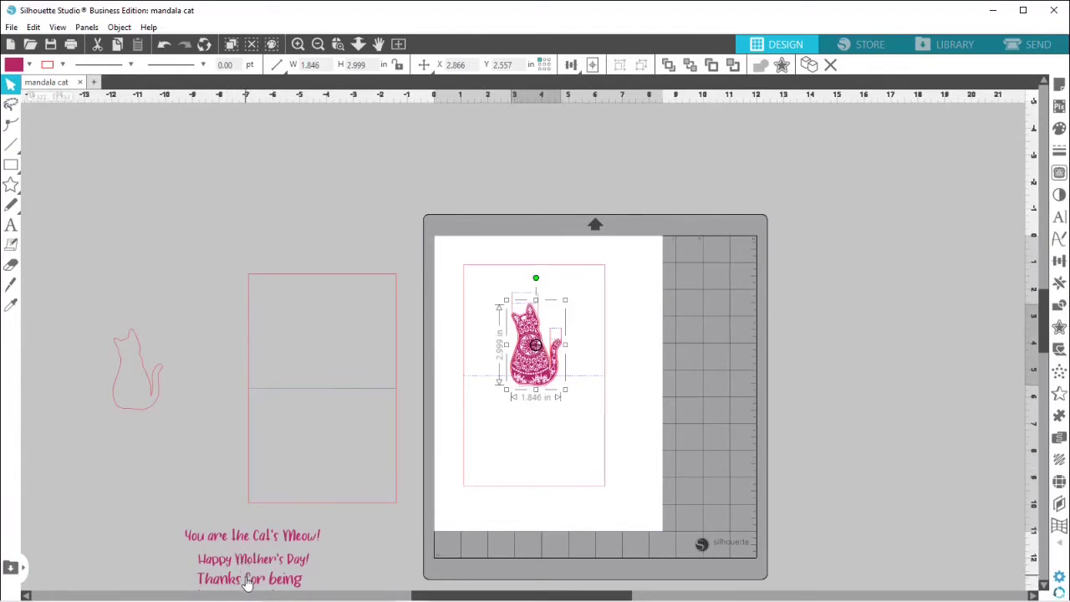
pyautogui.moveTo(248, 581); pyautogui.dragTo(531, 403)
pyautogui.press('Escape')
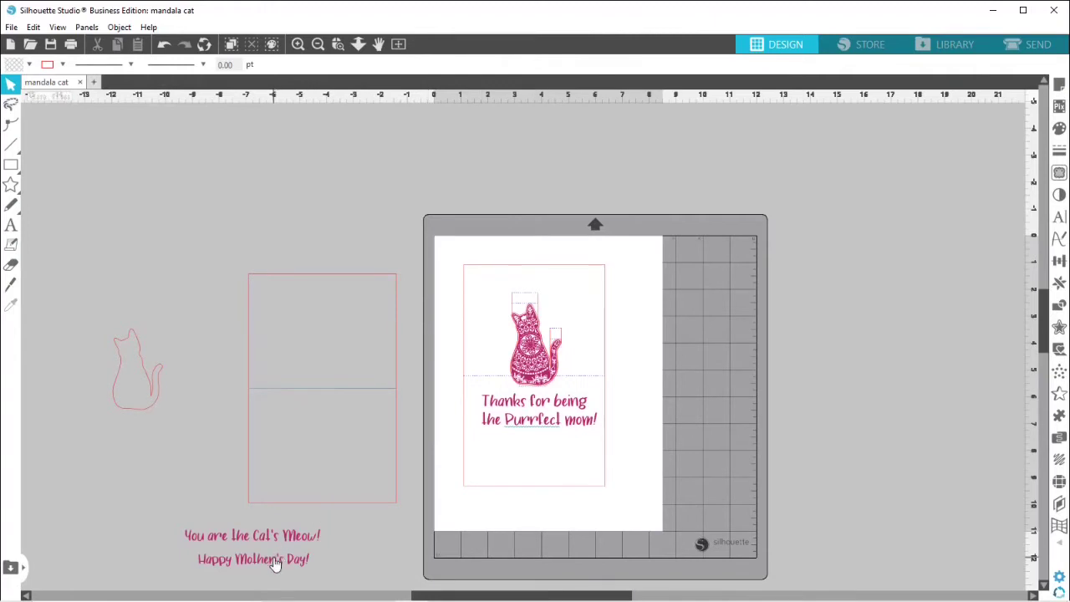
pyautogui.moveTo(276, 564); pyautogui.dragTo(557, 443)
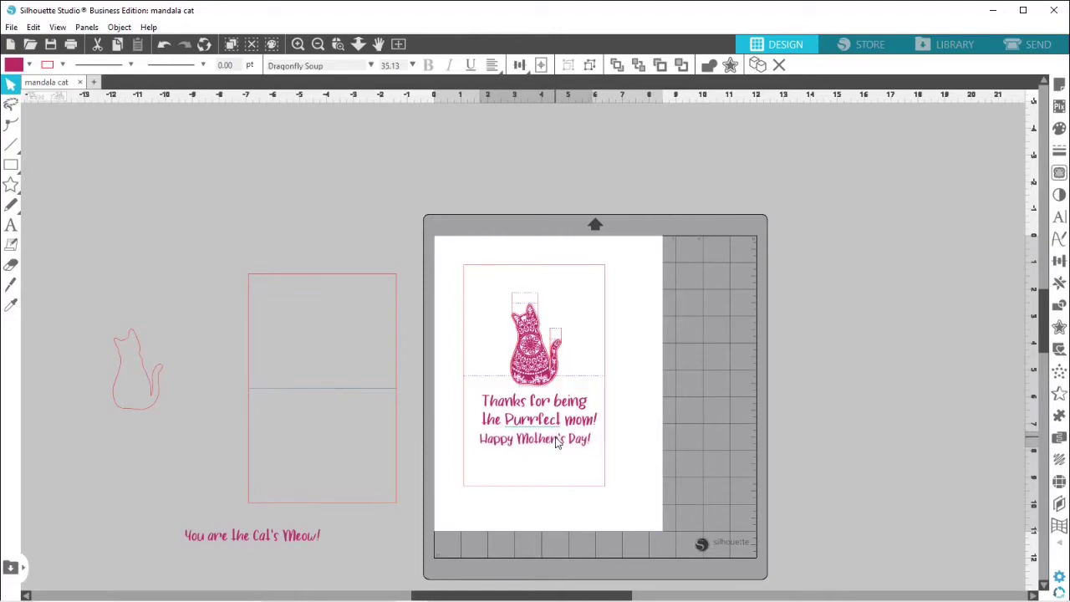
pyautogui.click(426, 470)
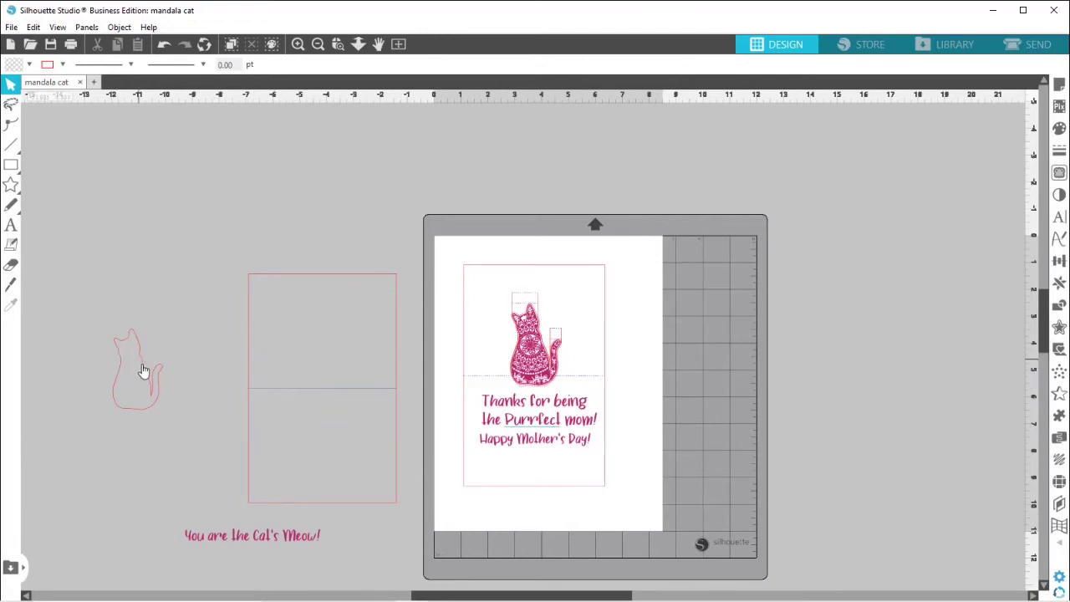
# Step: Place the plain cat outline at about X -4.807, Y 5.937 in on the blank card's lower half, with "You are the Cat's Meow!" beneath it
pyautogui.moveTo(143, 371); pyautogui.dragTo(330, 435)
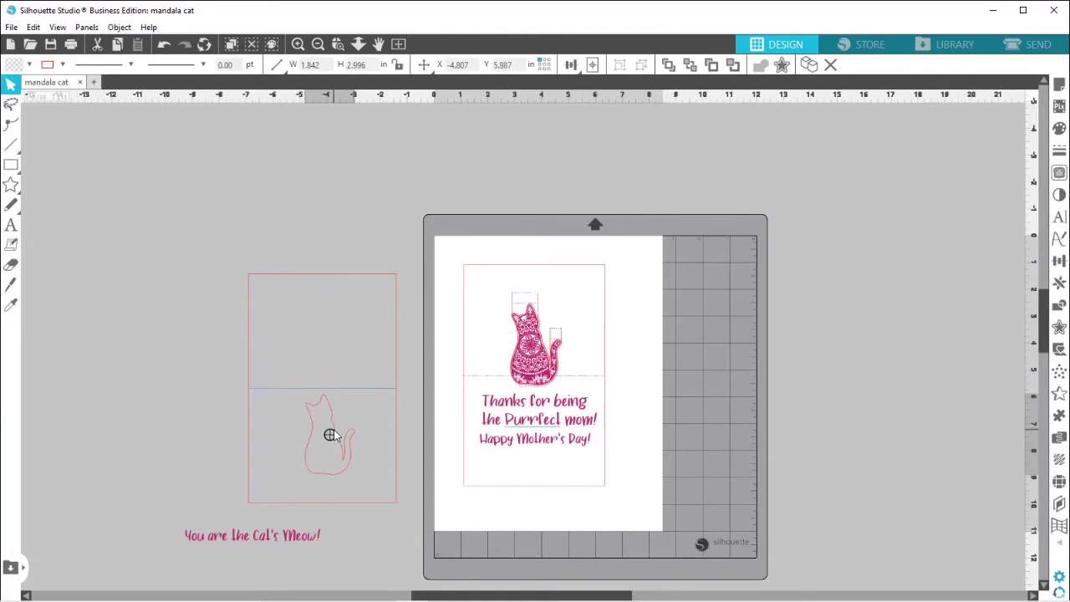
pyautogui.click(334, 429)
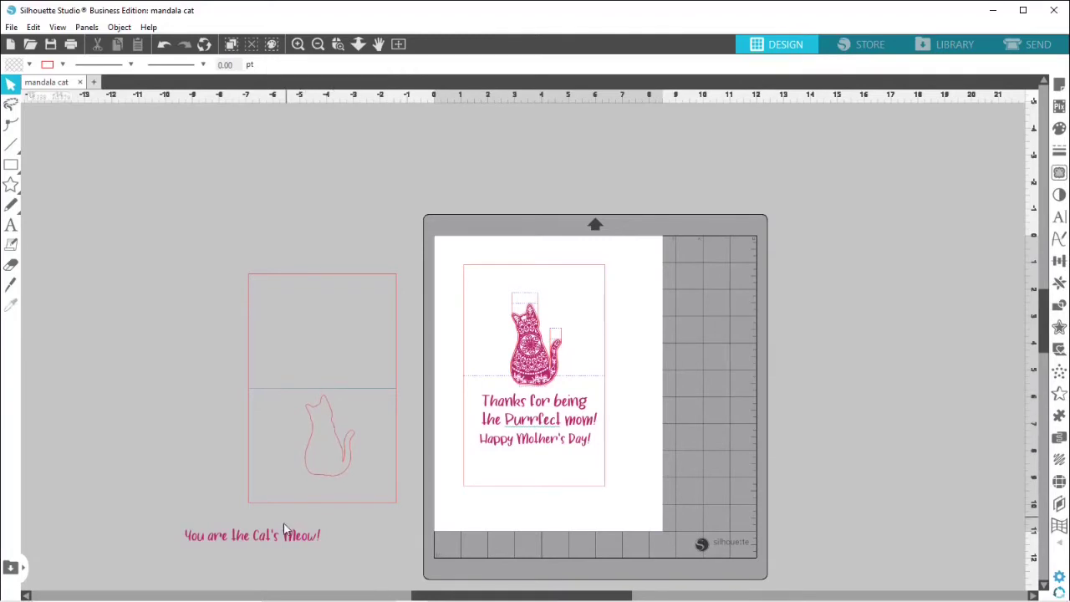
pyautogui.moveTo(287, 538); pyautogui.dragTo(357, 491)
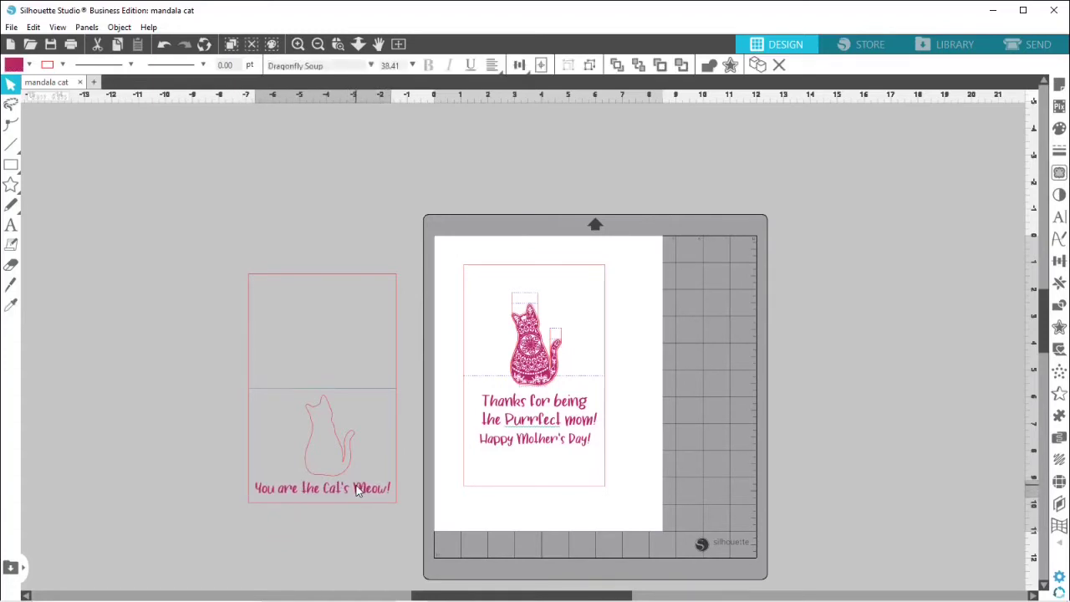
# Step: Fill the plain cat outline on the outer card with the same magenta as the text
pyautogui.click(348, 468)
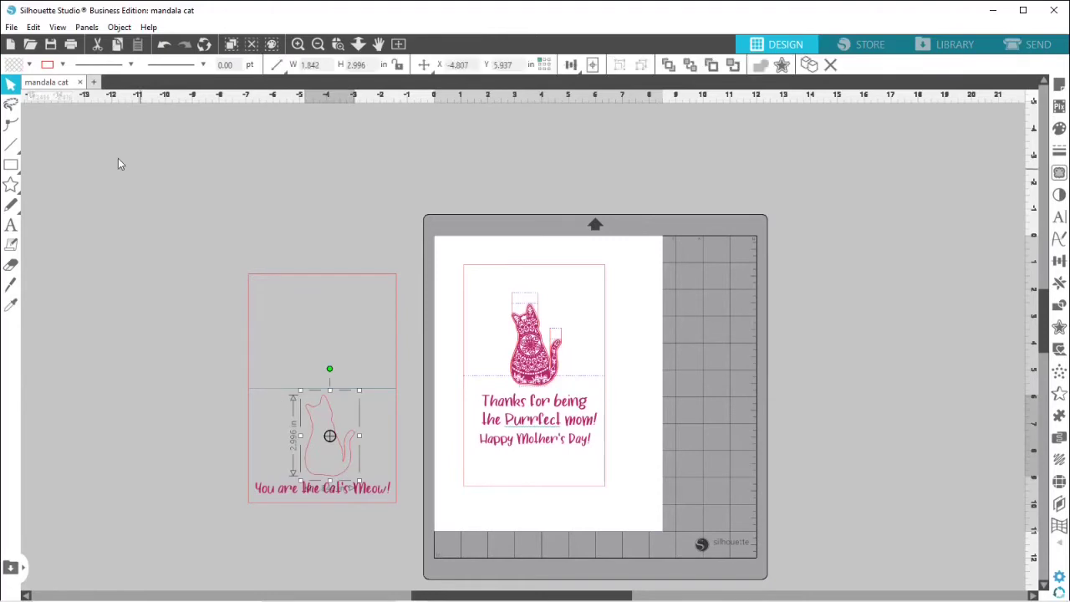
pyautogui.click(29, 65)
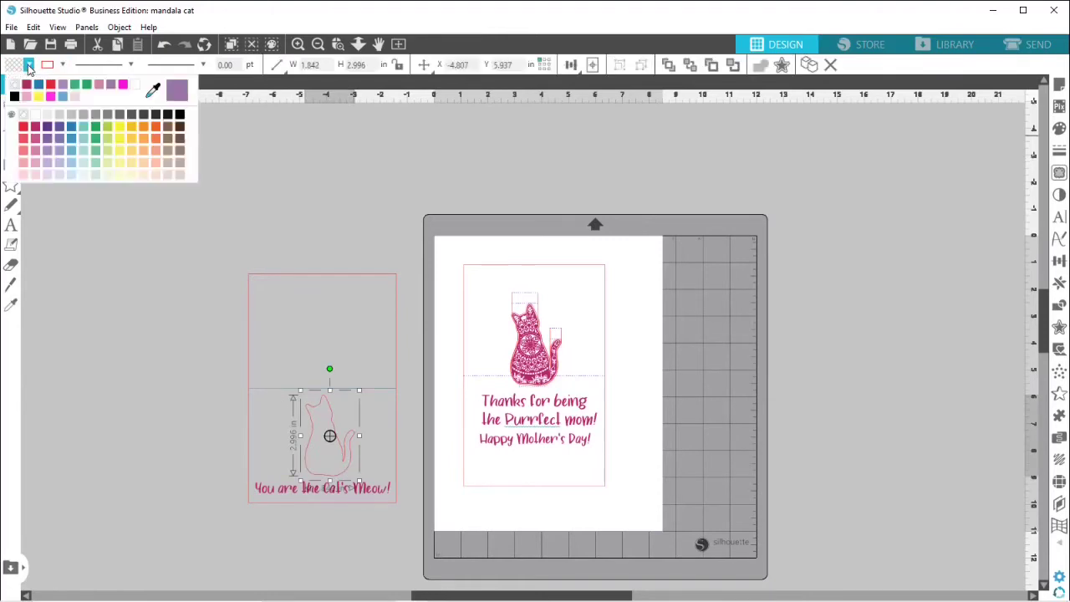
pyautogui.click(27, 86)
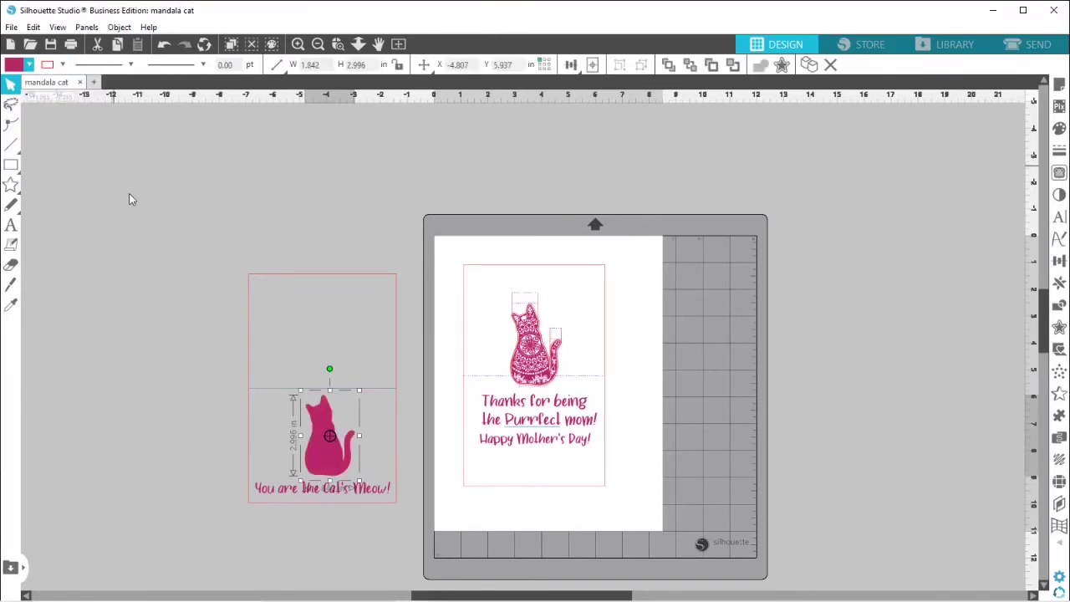
pyautogui.click(159, 320)
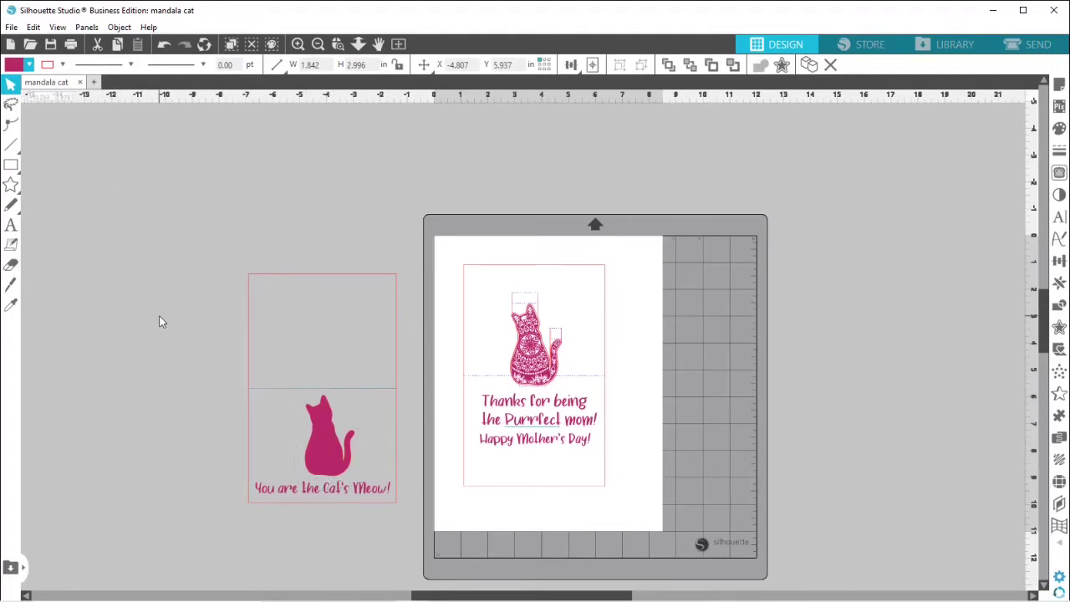
# Step: Set the line colour of the solid cat and the "You are the Cat's Meow!" text to transparent
pyautogui.click(312, 436)
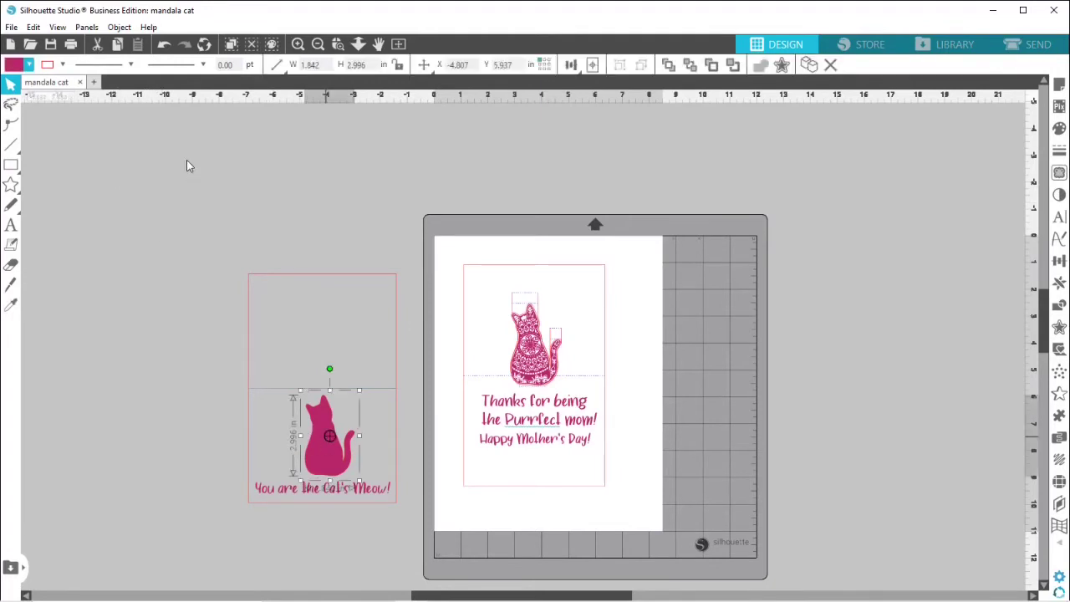
pyautogui.click(63, 70)
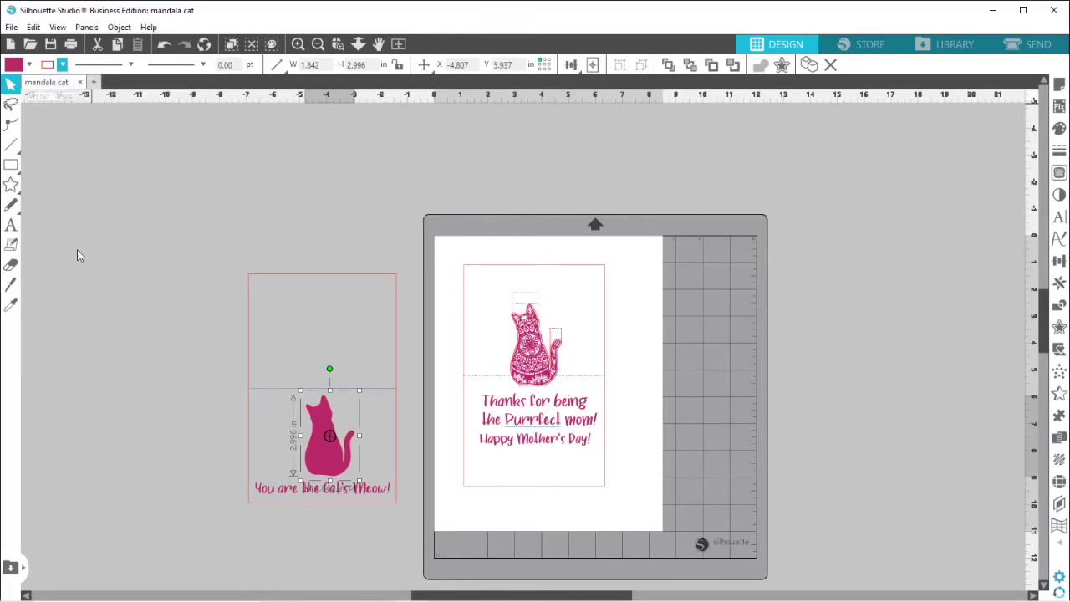
pyautogui.click(268, 491)
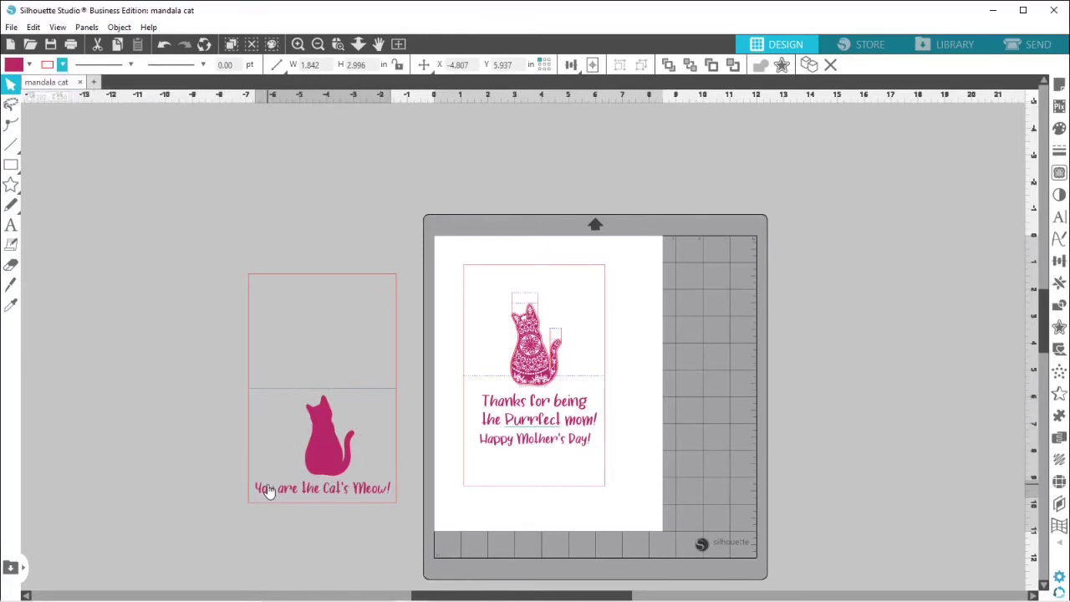
pyautogui.click(186, 199)
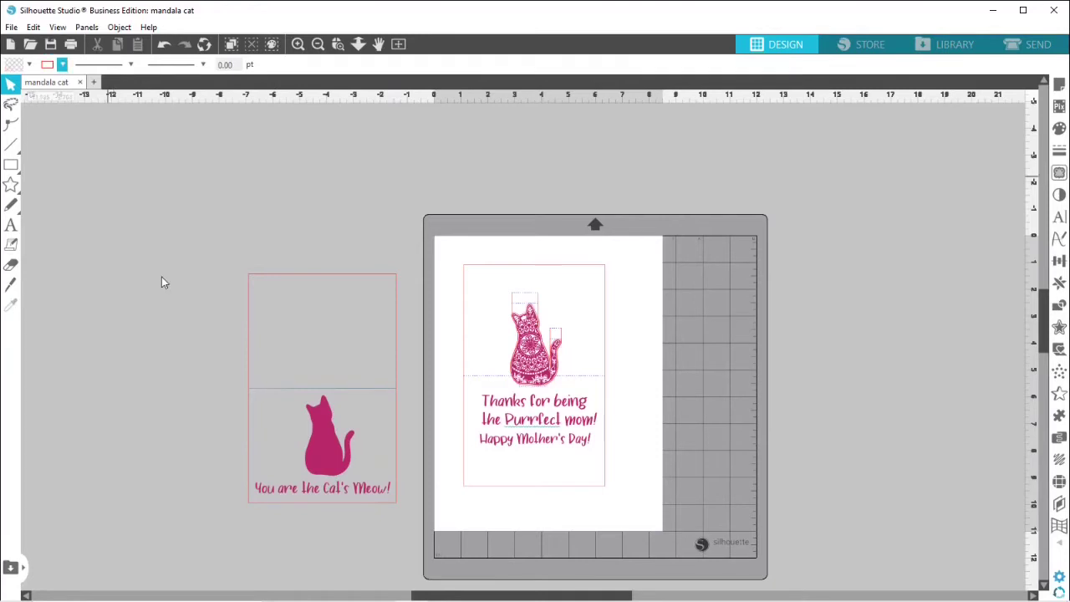
pyautogui.click(269, 489)
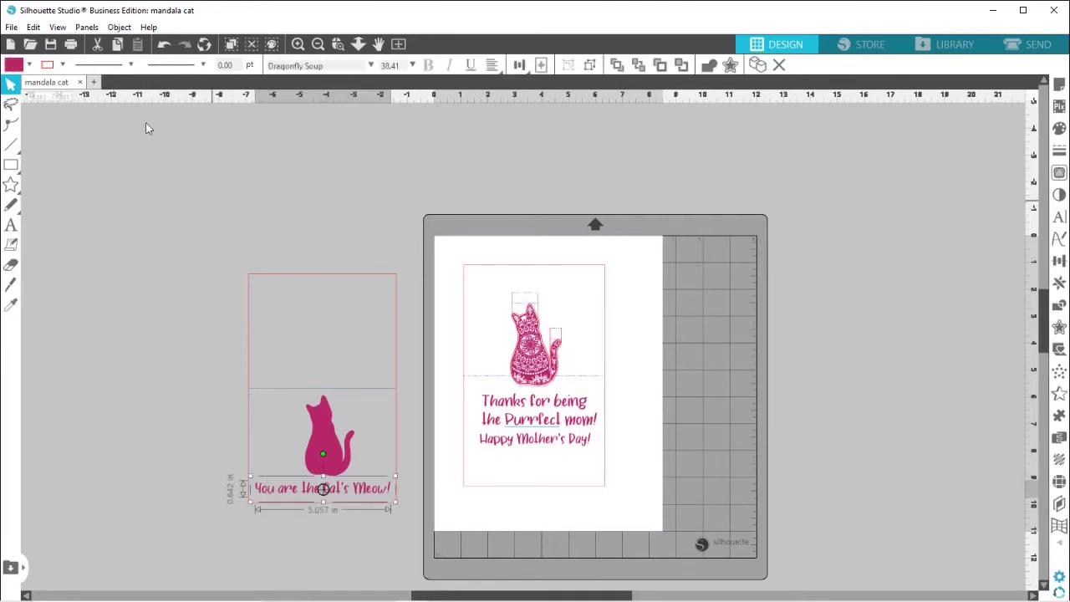
pyautogui.click(62, 65)
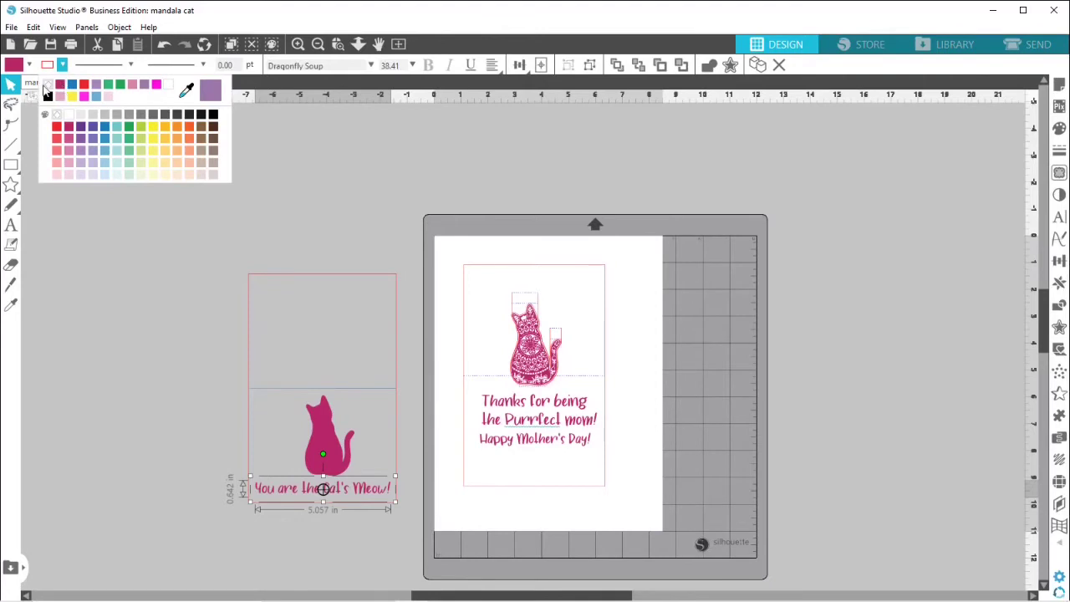
pyautogui.click(47, 85)
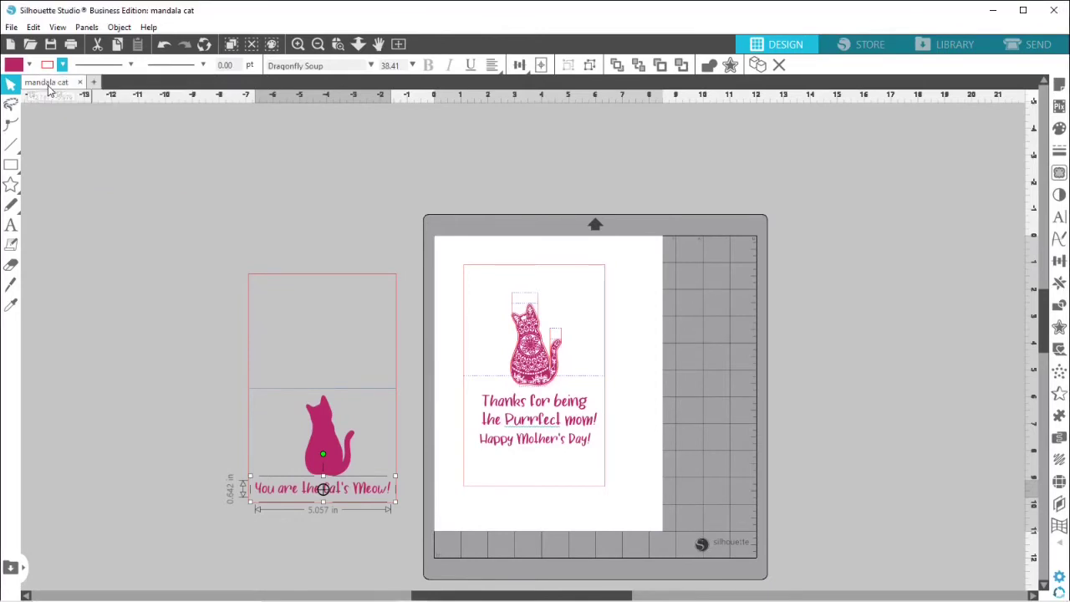
# Step: Set the line colour of "Thanks for being the Purrfect mom!" and "Happy Mother's Day!" to transparent
pyautogui.click(529, 420)
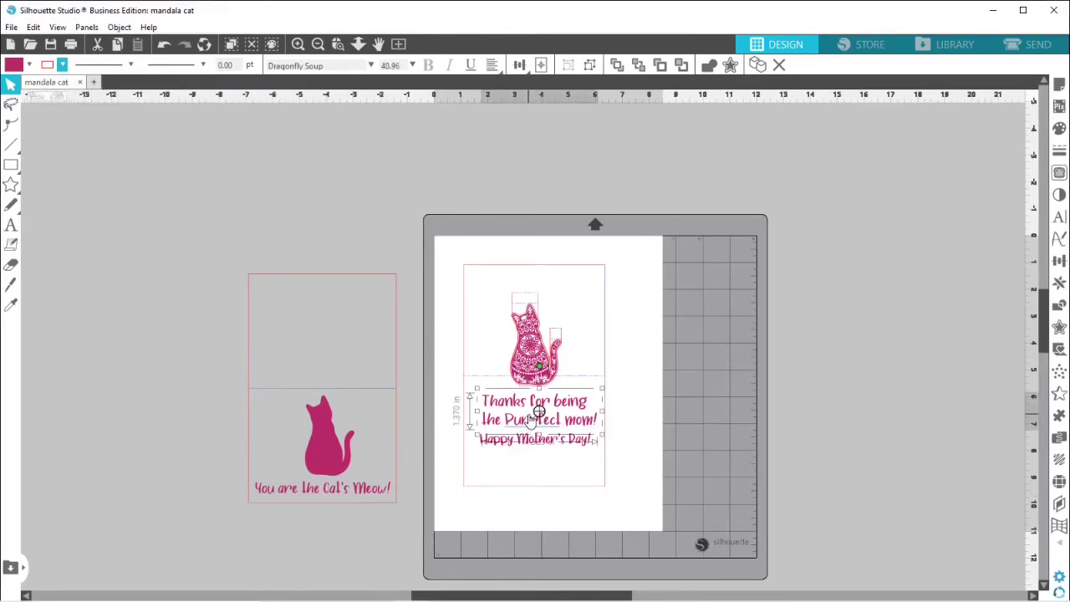
pyautogui.click(62, 64)
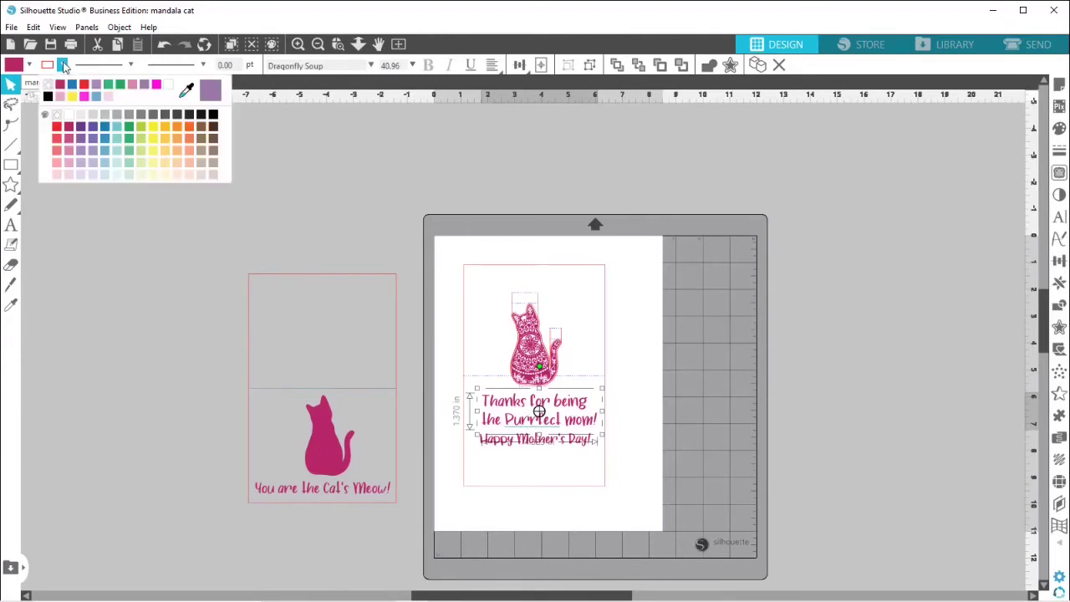
pyautogui.click(60, 87)
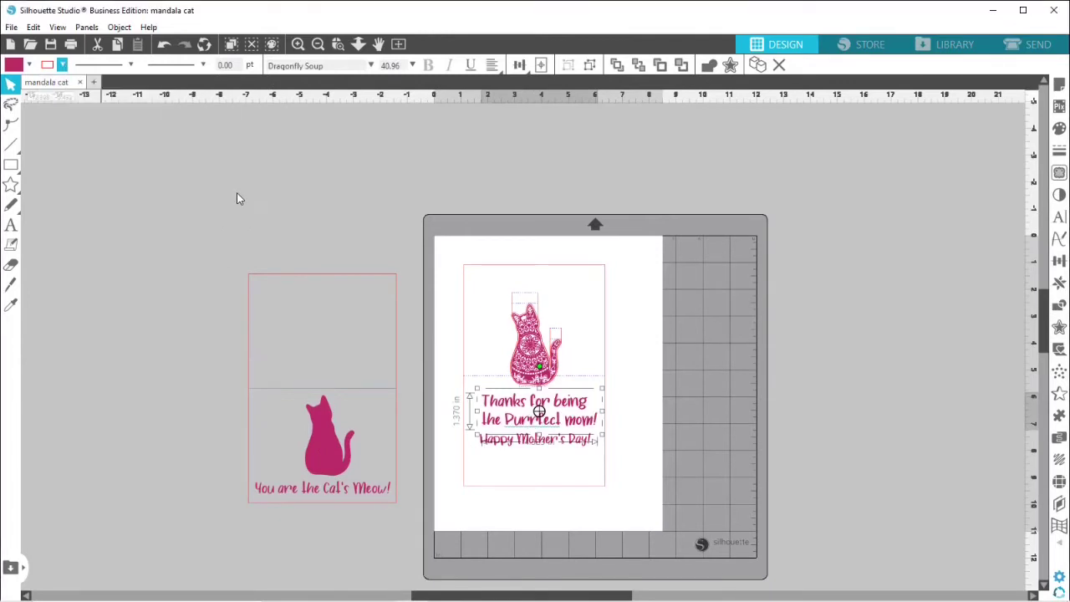
pyautogui.click(62, 66)
pyautogui.click(60, 87)
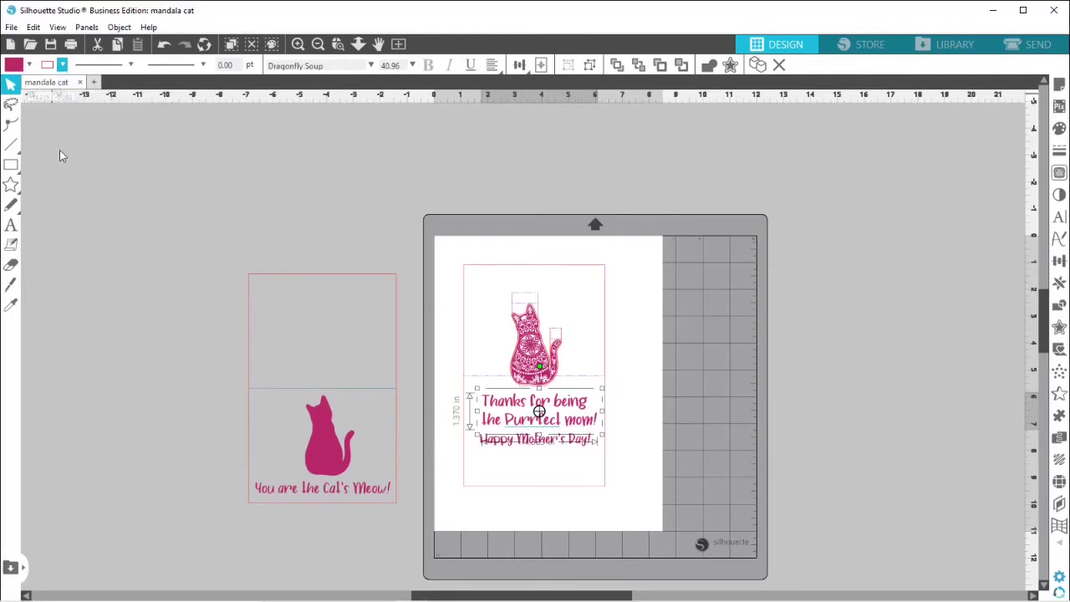
pyautogui.click(511, 446)
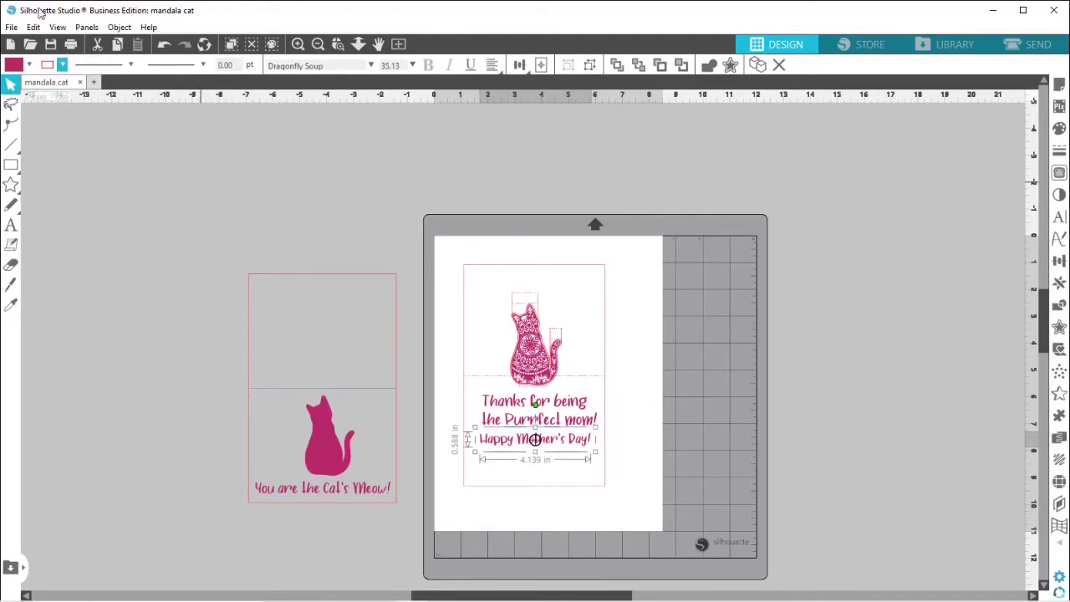
pyautogui.click(60, 67)
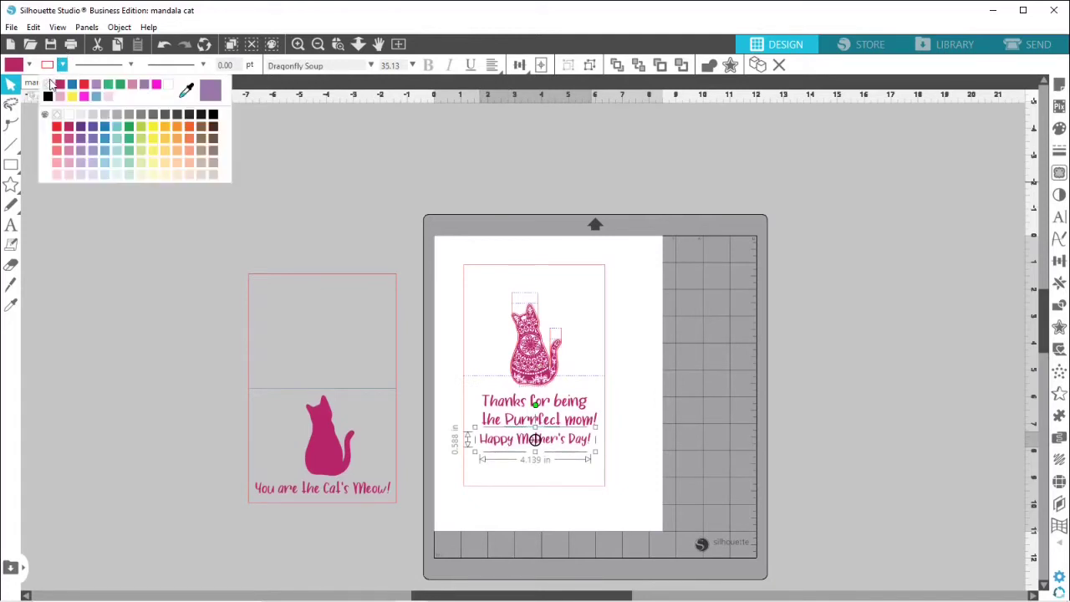
pyautogui.click(52, 87)
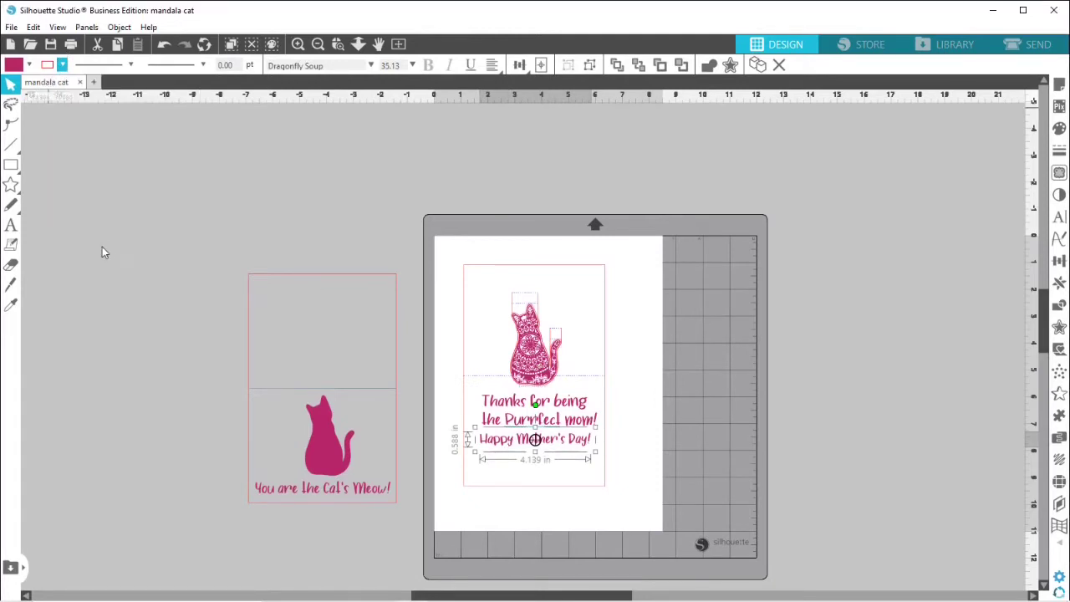
# Step: Set the mandala cat's line colour to transparent and check its edges up close
pyautogui.click(532, 358)
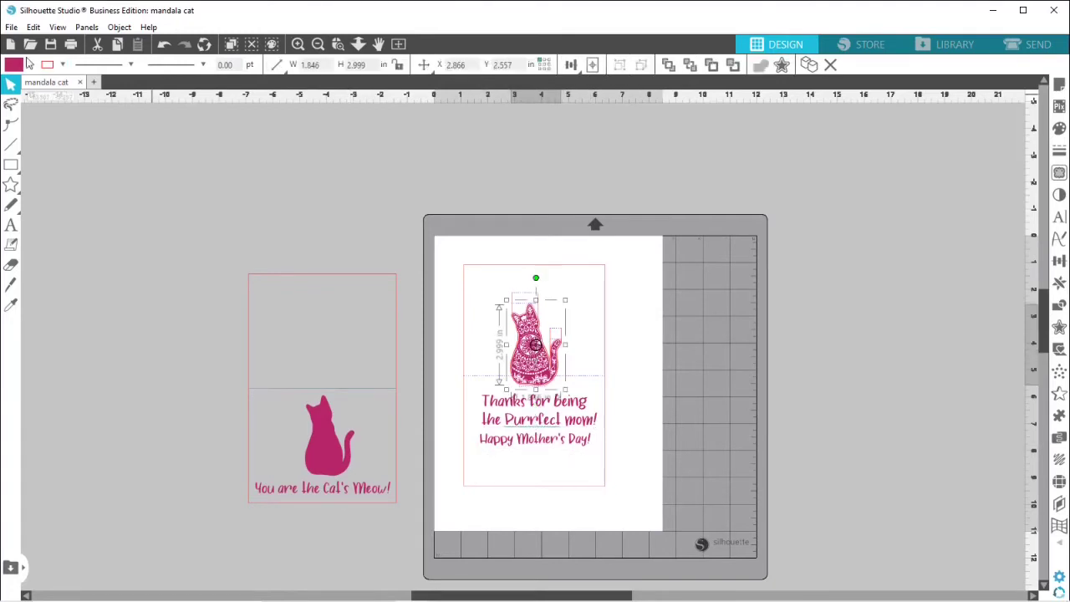
pyautogui.click(63, 65)
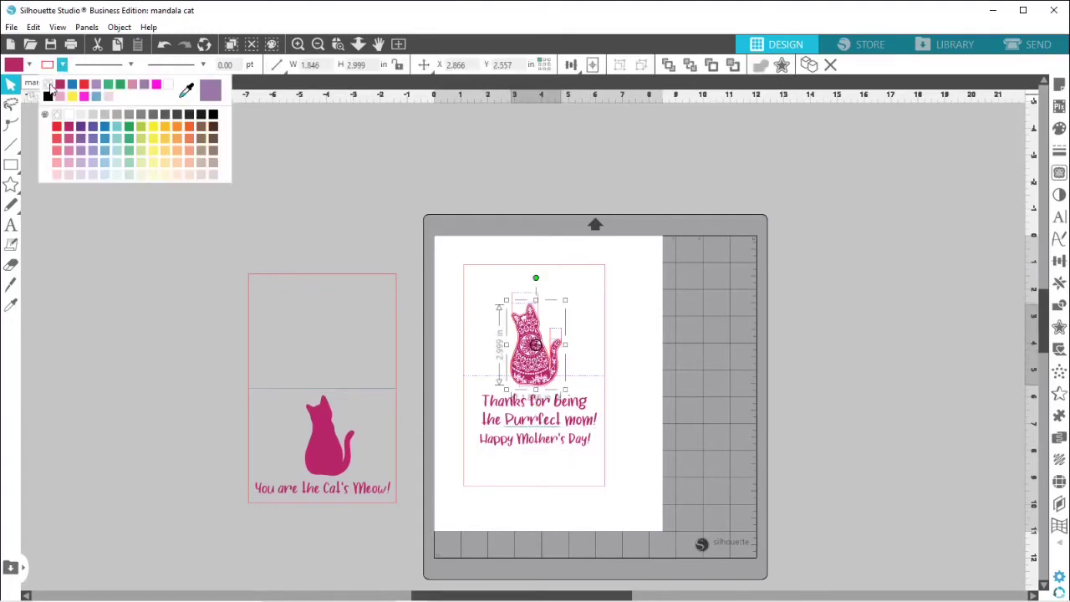
pyautogui.click(50, 89)
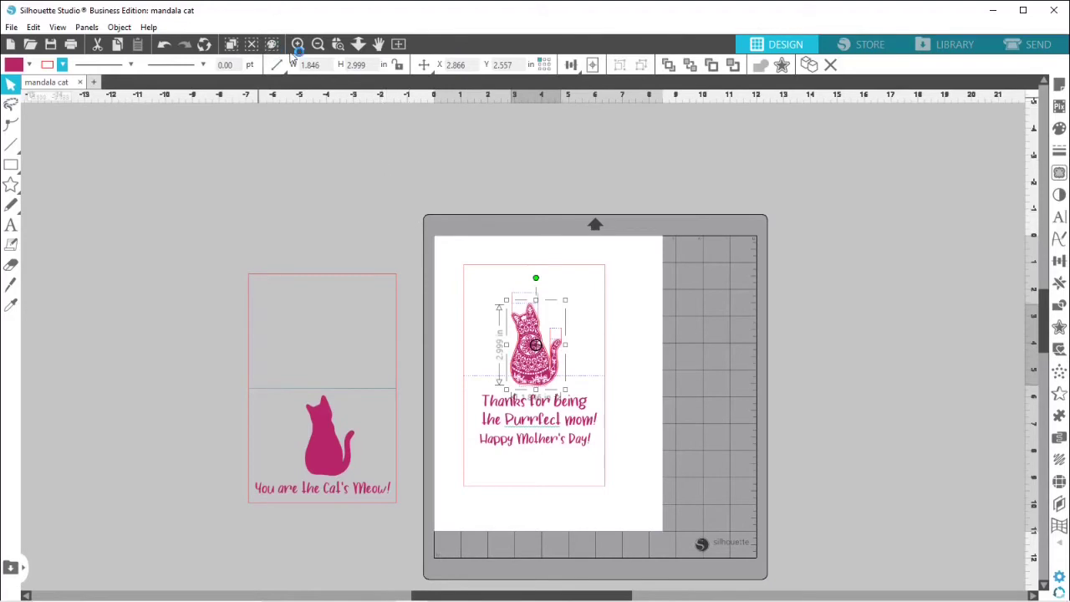
pyautogui.click(338, 45)
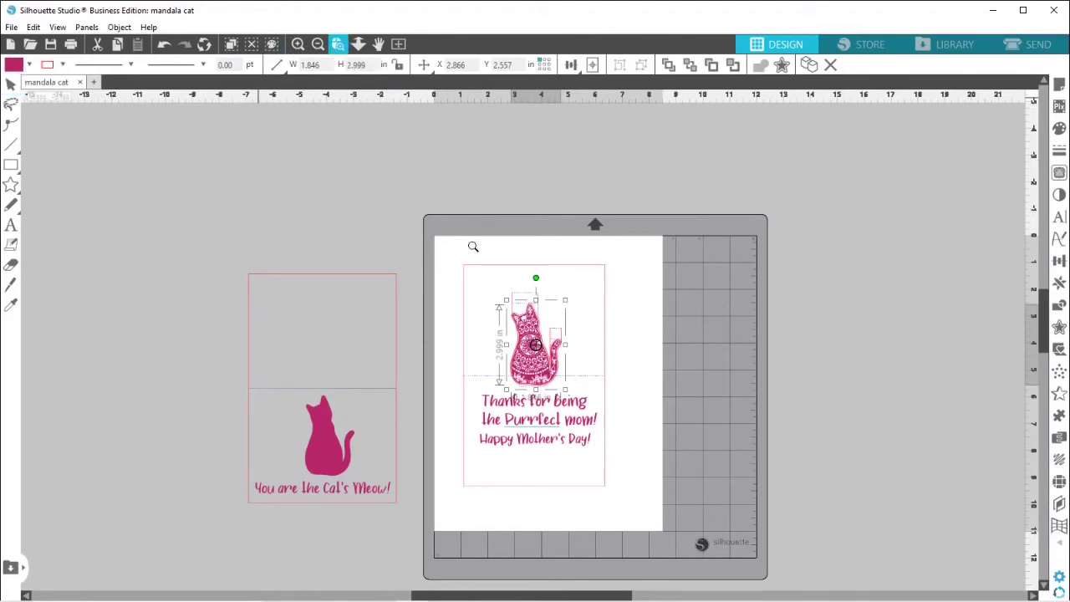
pyautogui.click(533, 343)
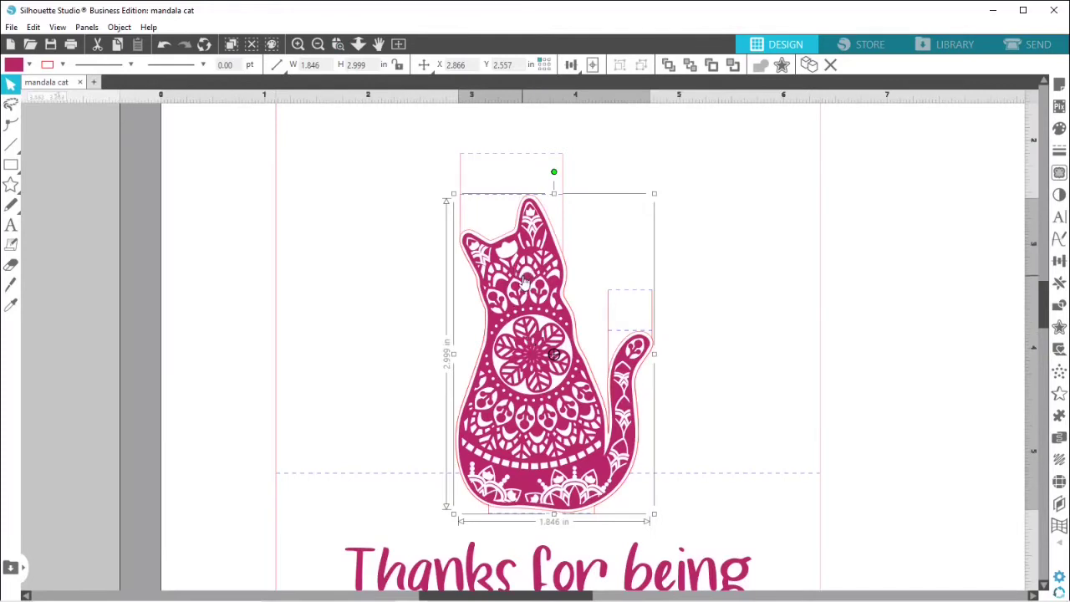
pyautogui.click(62, 66)
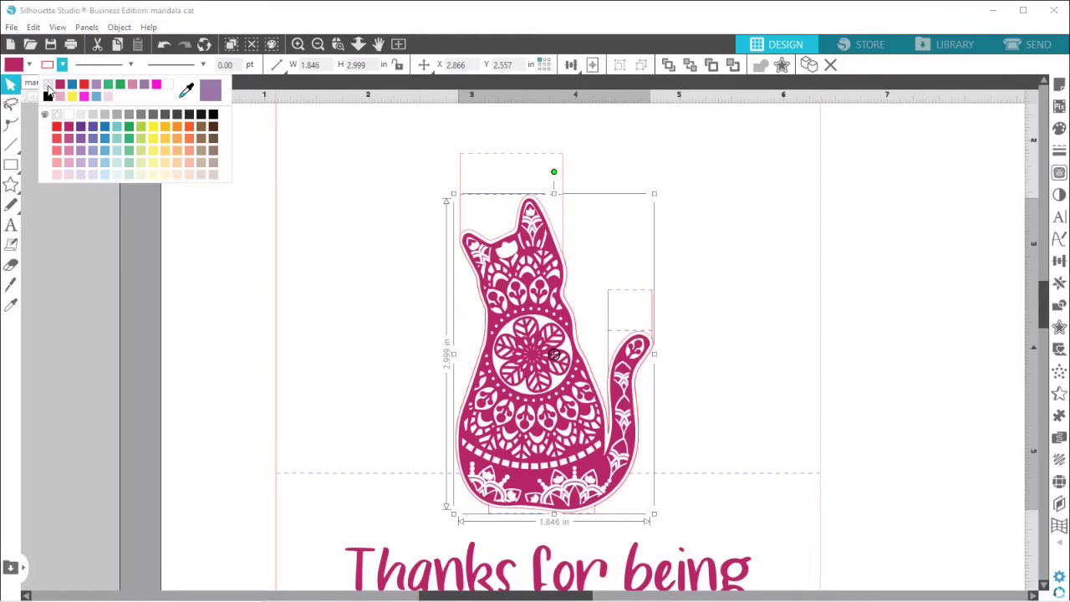
pyautogui.click(48, 86)
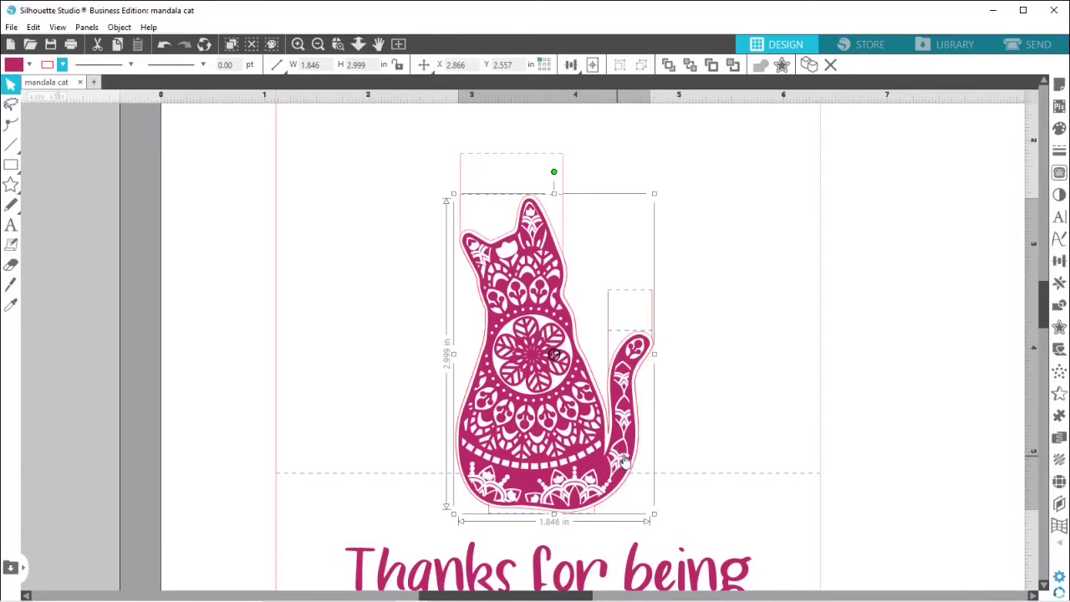
# Step: Move the mandala cat off its pop-up outline and try transparent and magenta line colours on it
pyautogui.click(359, 262)
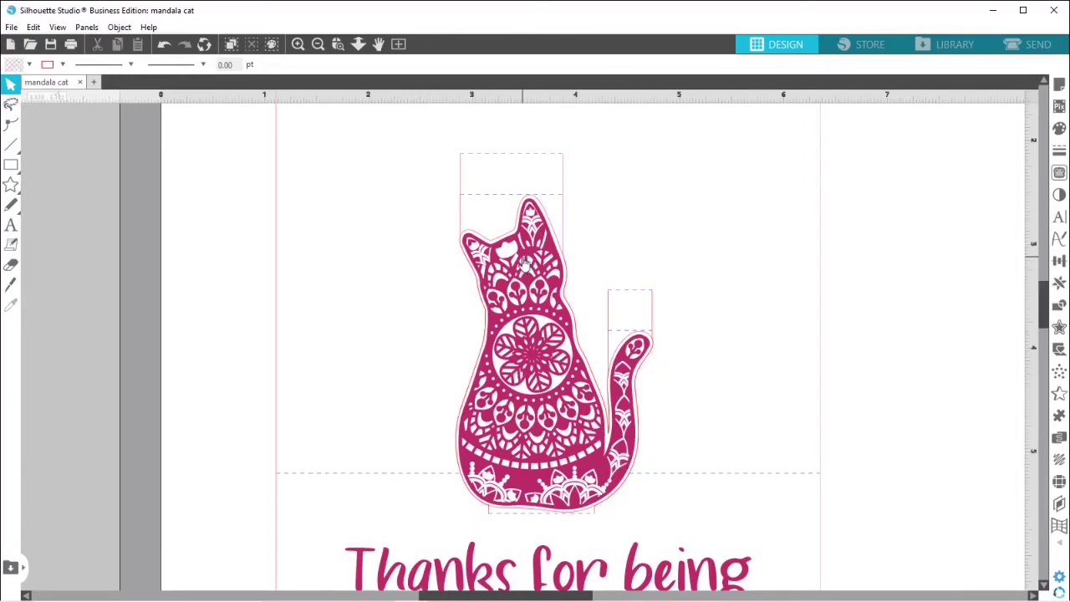
pyautogui.moveTo(527, 264); pyautogui.dragTo(376, 234)
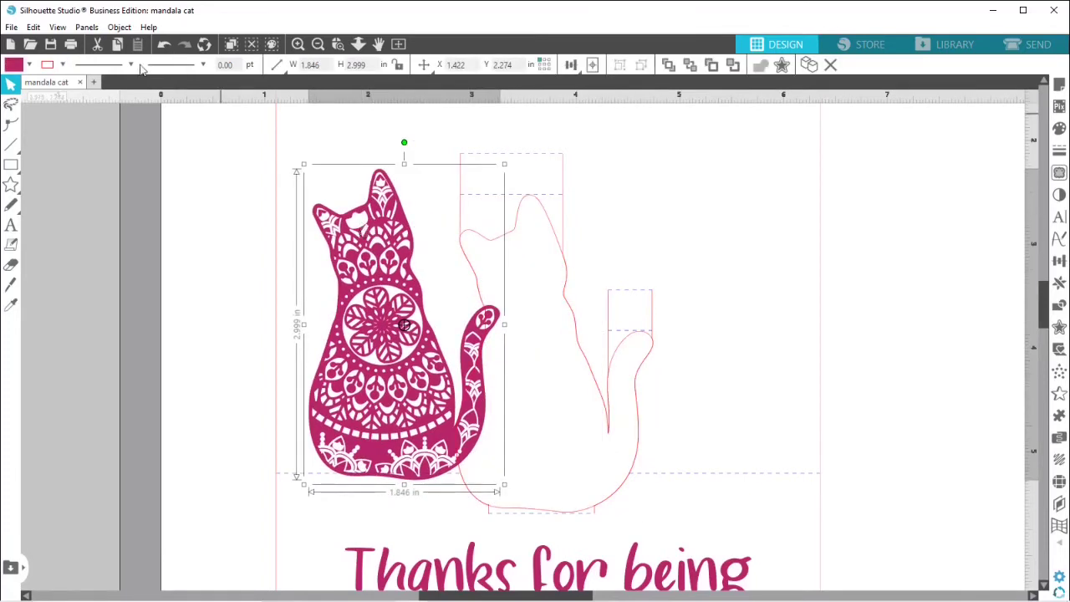
pyautogui.click(62, 65)
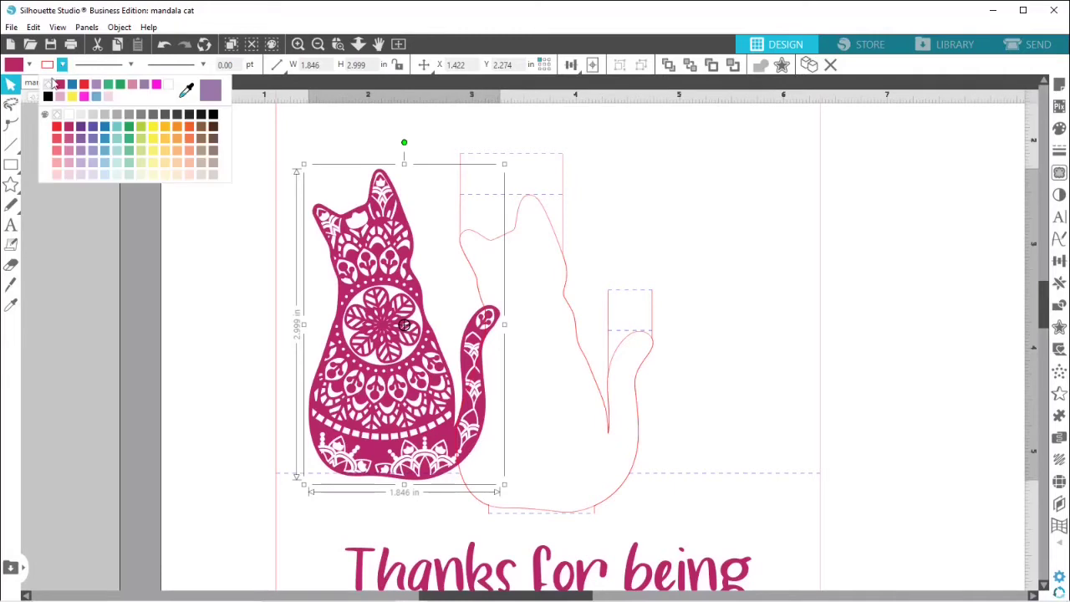
pyautogui.click(48, 86)
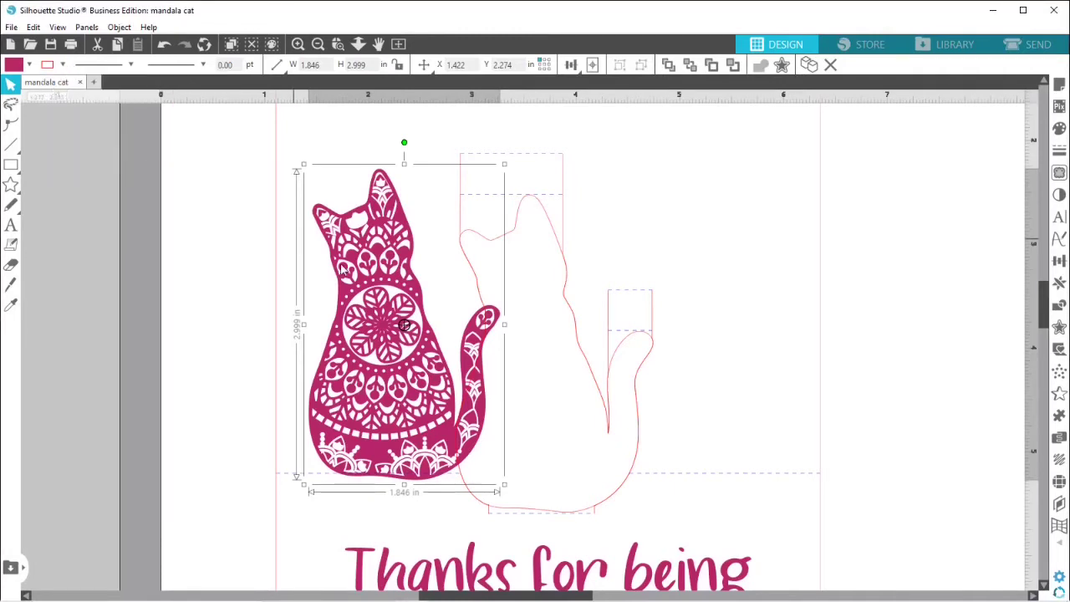
pyautogui.click(62, 66)
pyautogui.click(61, 86)
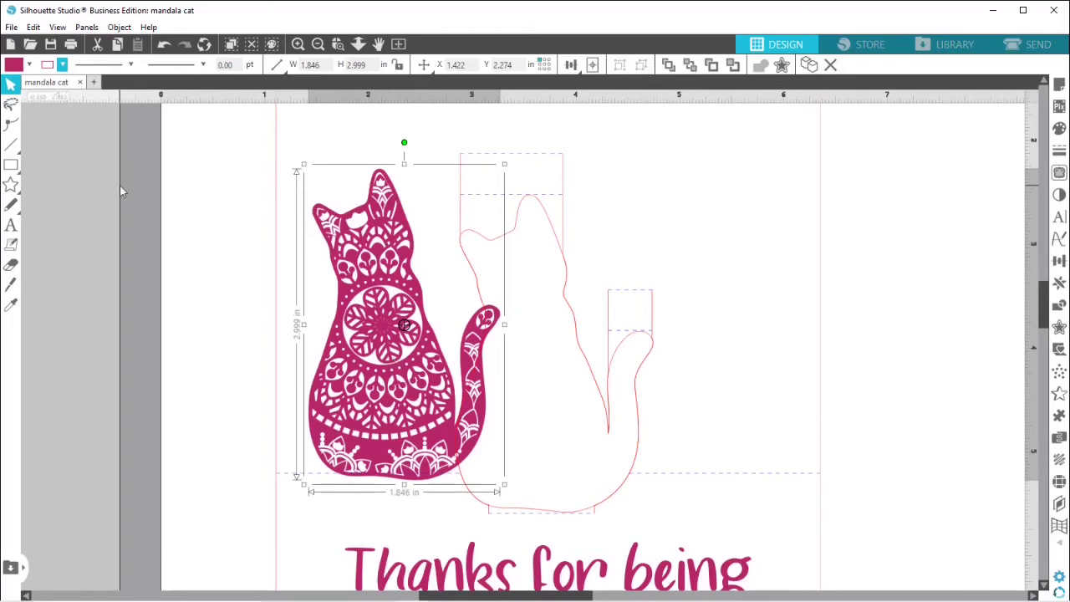
pyautogui.click(61, 67)
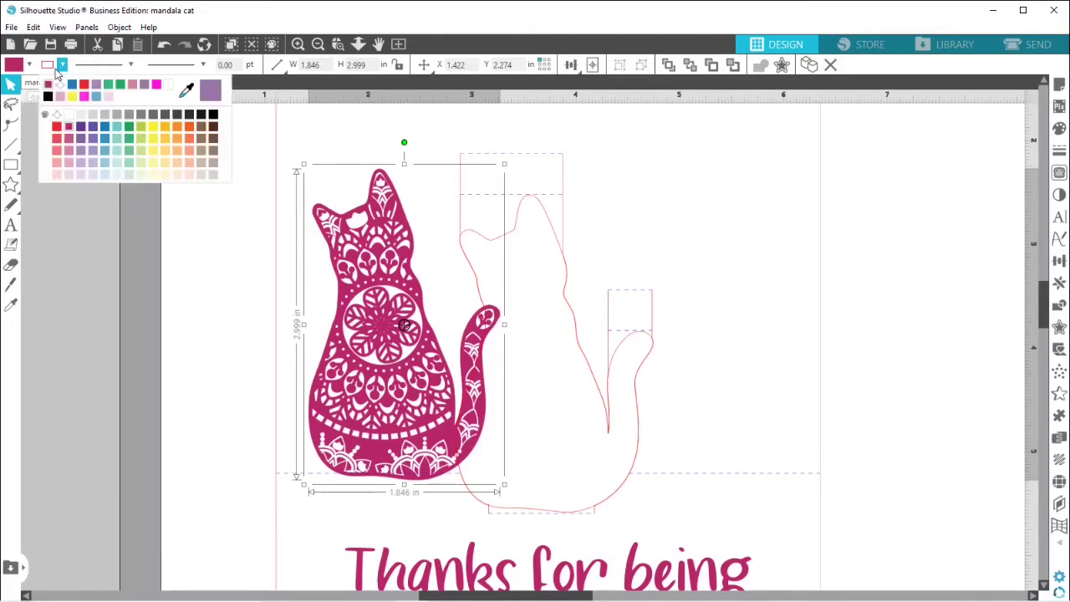
pyautogui.click(59, 91)
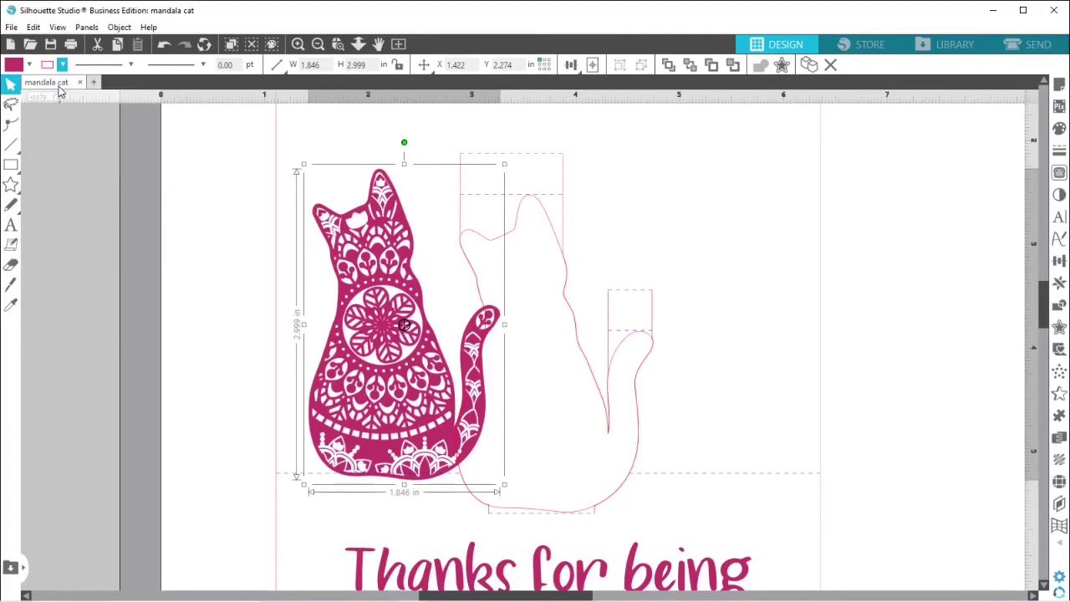
# Step: Set the mandala cat's line colour to magenta and move it back inside the pop-up cat outline
pyautogui.click(62, 66)
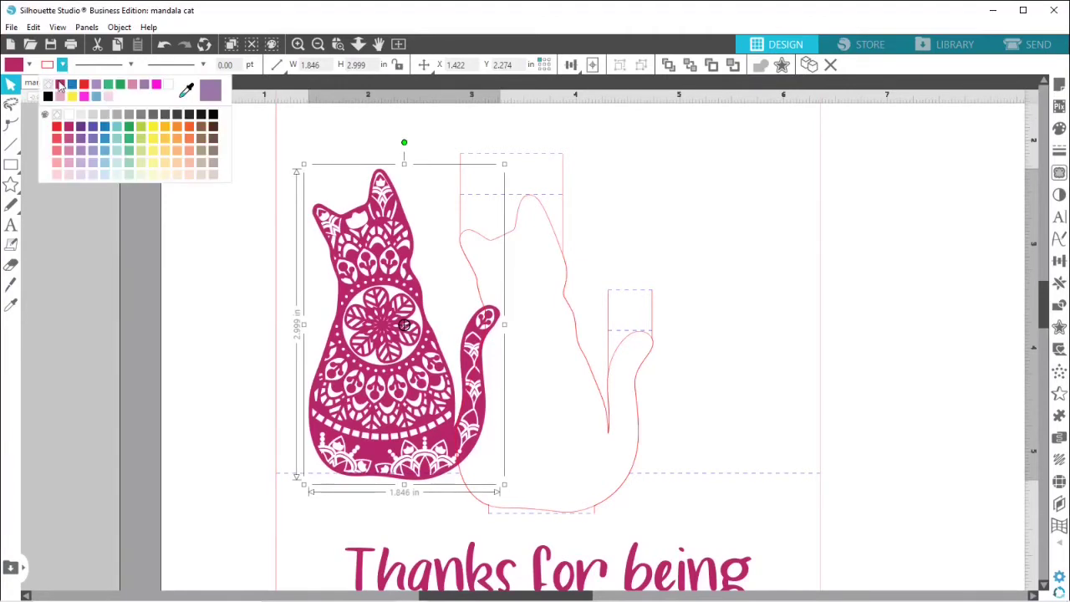
pyautogui.click(62, 92)
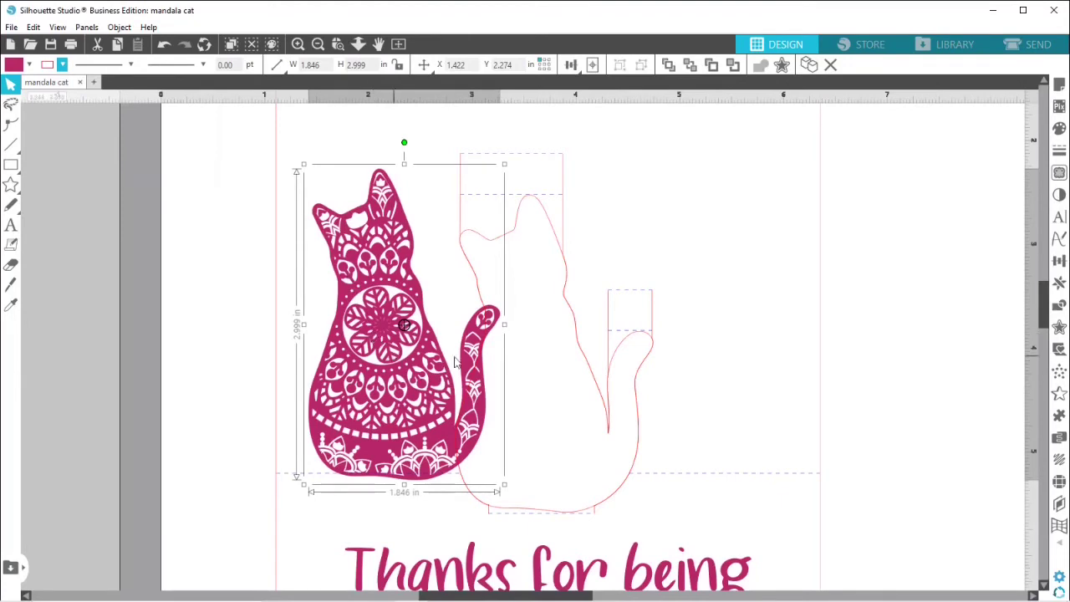
pyautogui.moveTo(433, 363); pyautogui.dragTo(545, 388)
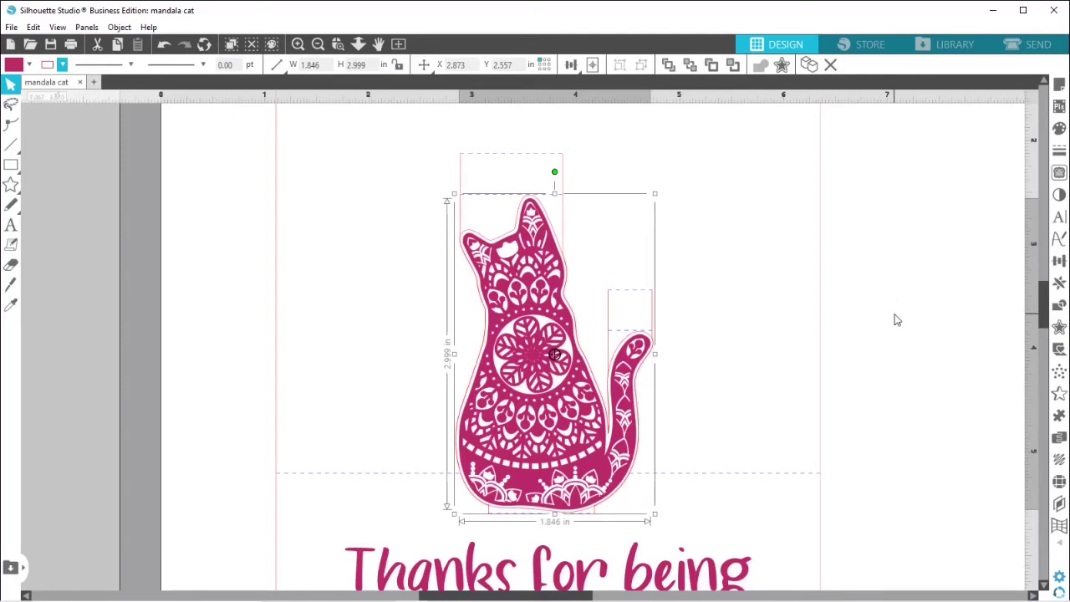
# Step: Turn on registration marks for the letter-size page in the page setup
pyautogui.click(1060, 86)
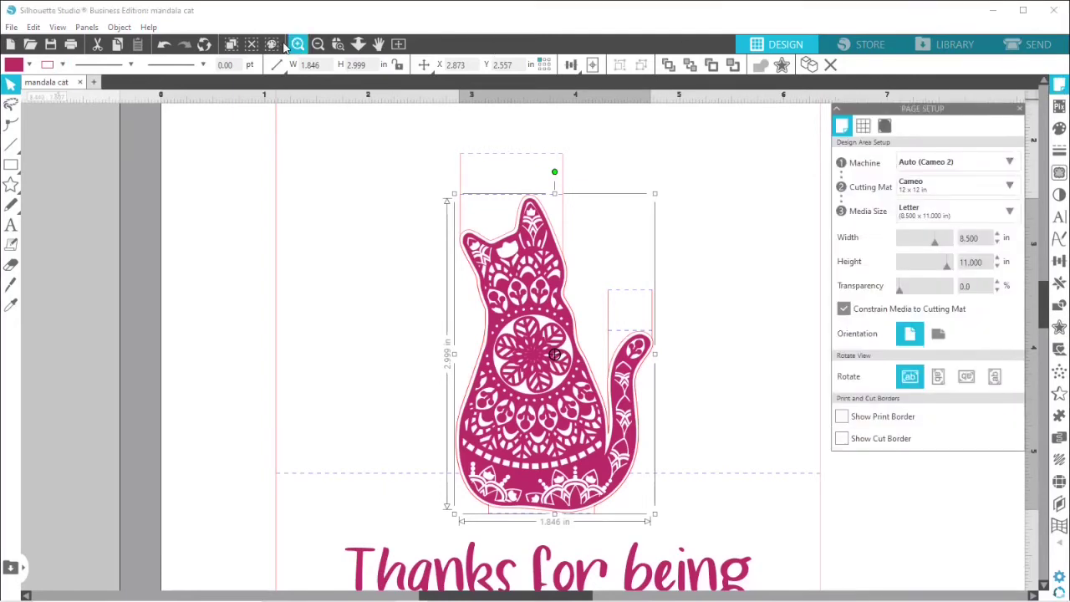
pyautogui.click(399, 44)
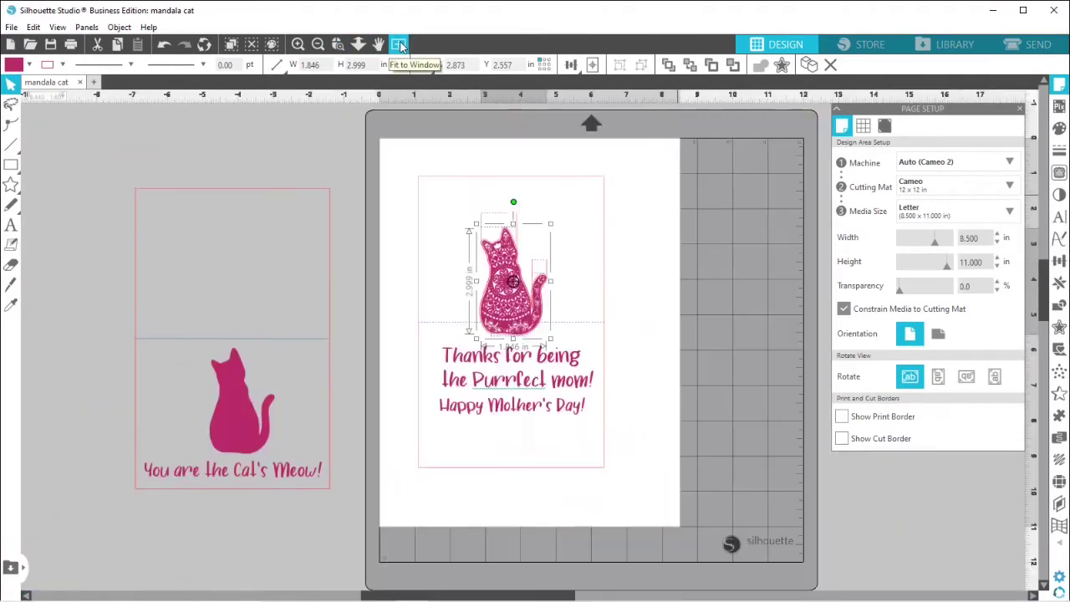
pyautogui.click(883, 125)
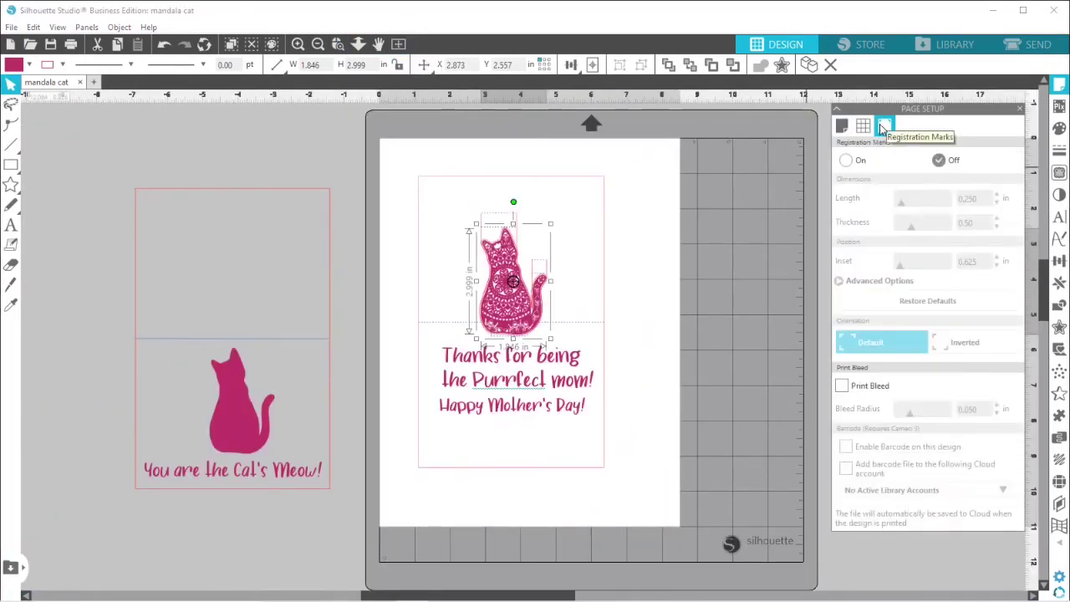
pyautogui.click(846, 160)
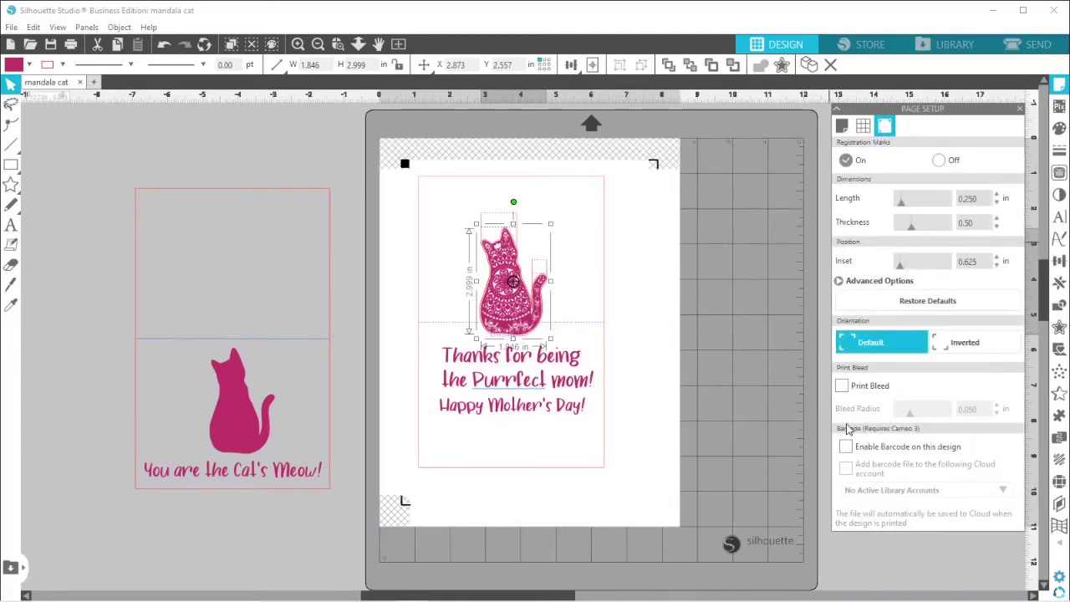
# Step: Show the cut border on the page and deselect the mandala cat
pyautogui.click(843, 126)
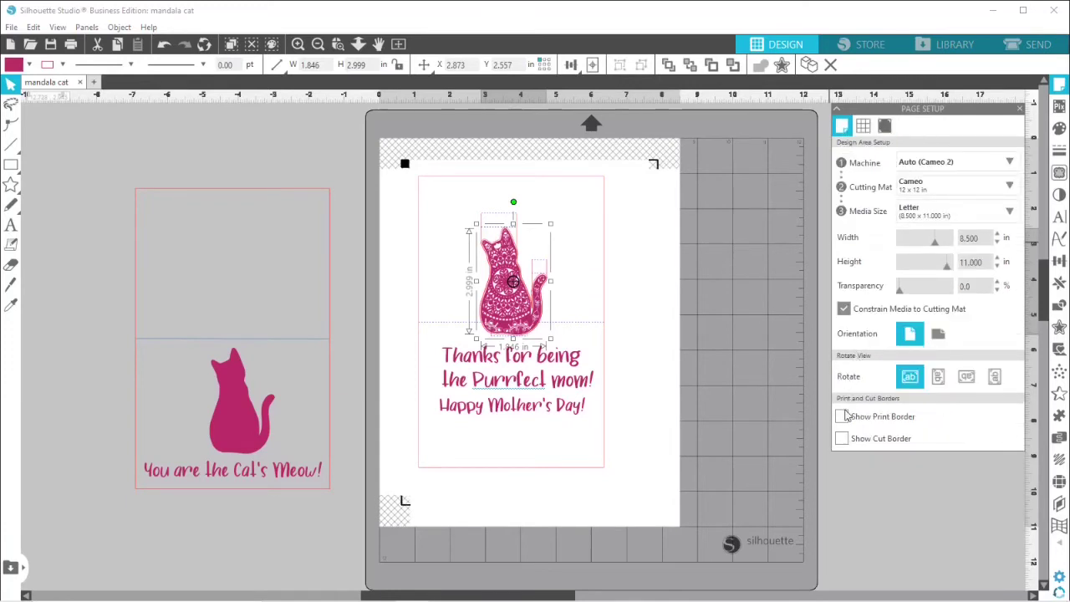
pyautogui.click(843, 440)
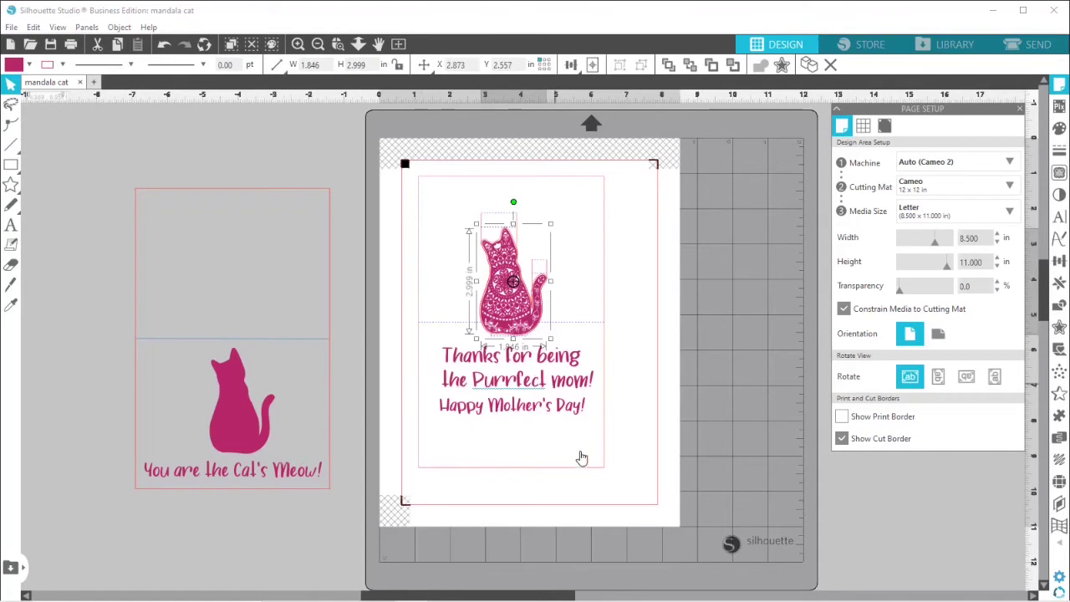
pyautogui.click(739, 307)
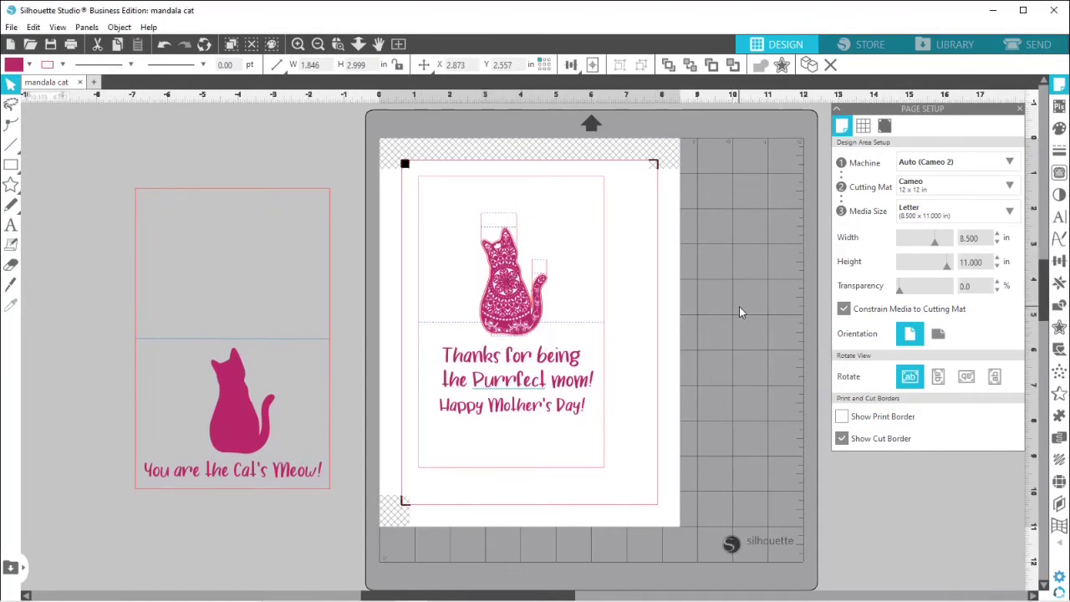
# Step: Open the send settings by line colour and exclude the magenta lines from cutting
pyautogui.click(1035, 46)
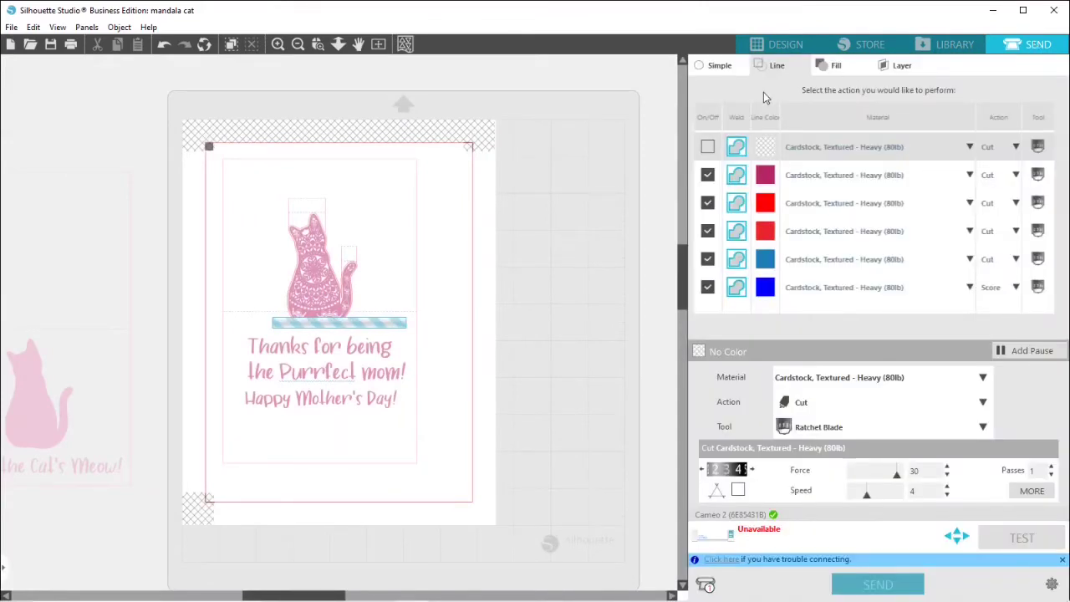
pyautogui.click(707, 177)
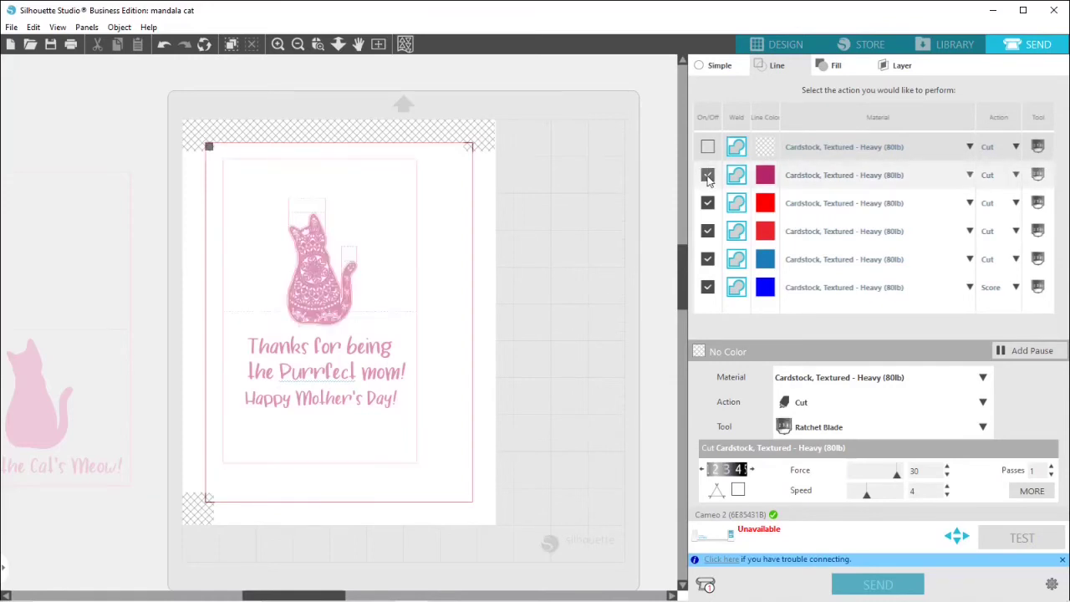
pyautogui.click(707, 176)
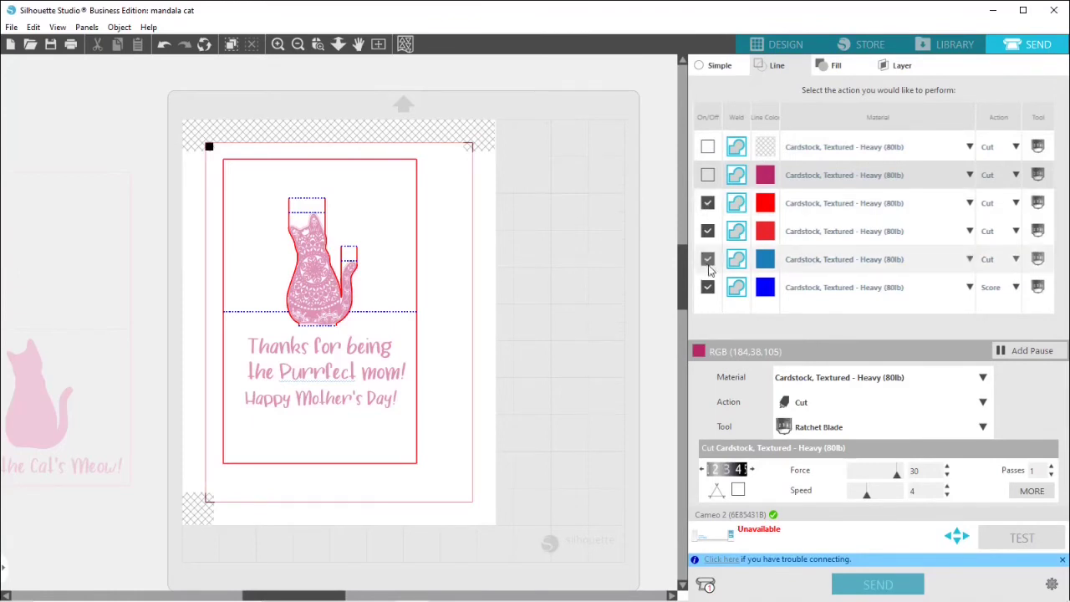
# Step: Set the action for the lighter blue RGB (27,124,184) lines to Score
pyautogui.click(1015, 261)
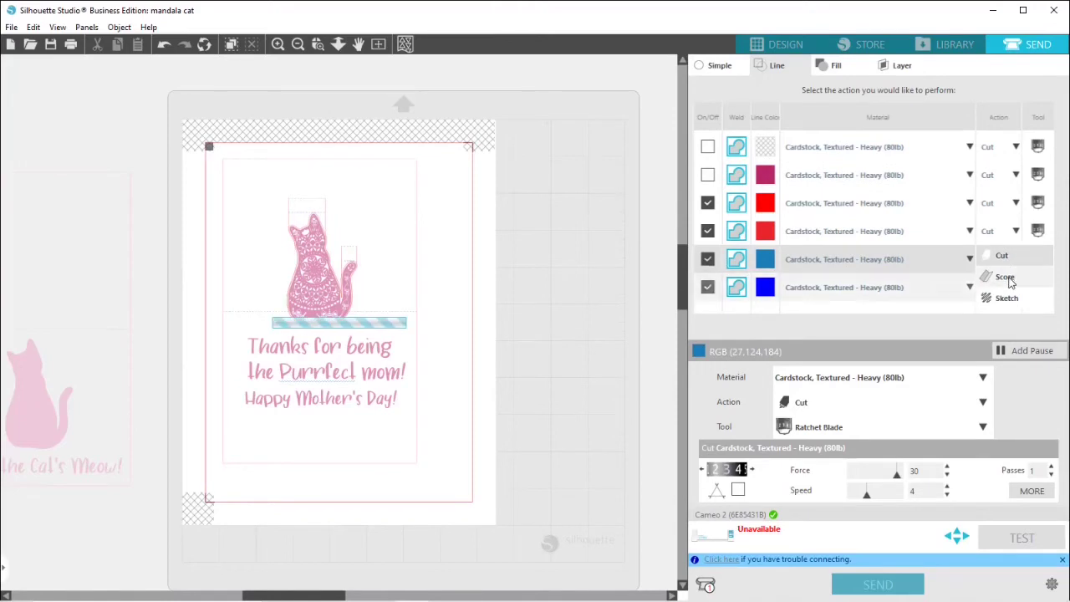